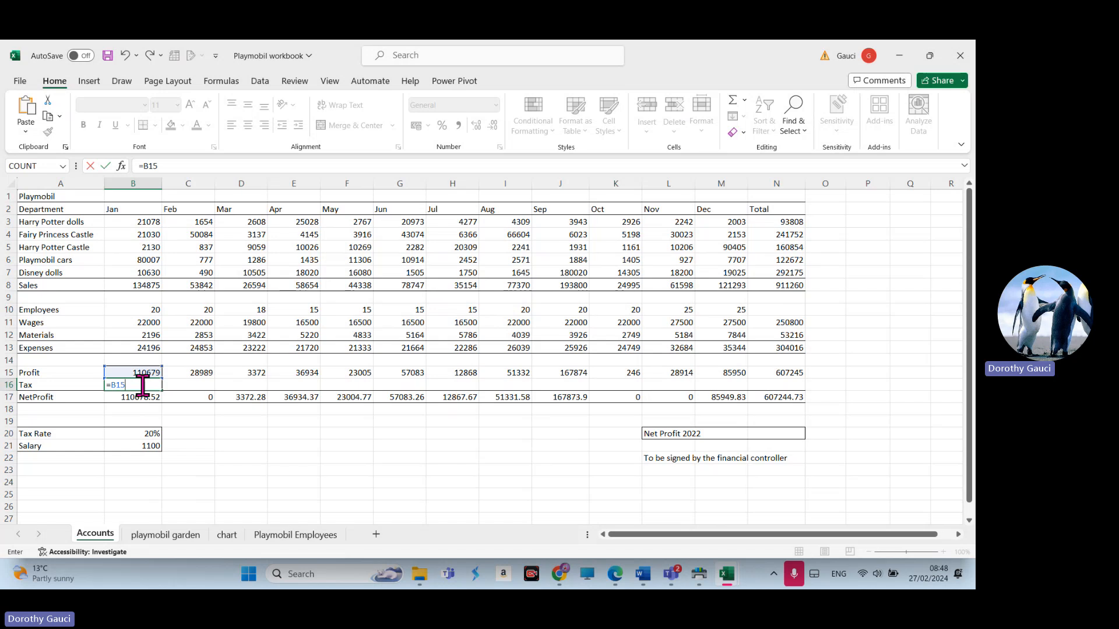
Step: Calculate January's tax in B16 with =B15*$B$20 and fill the formula across to N16
text(*$B$20)
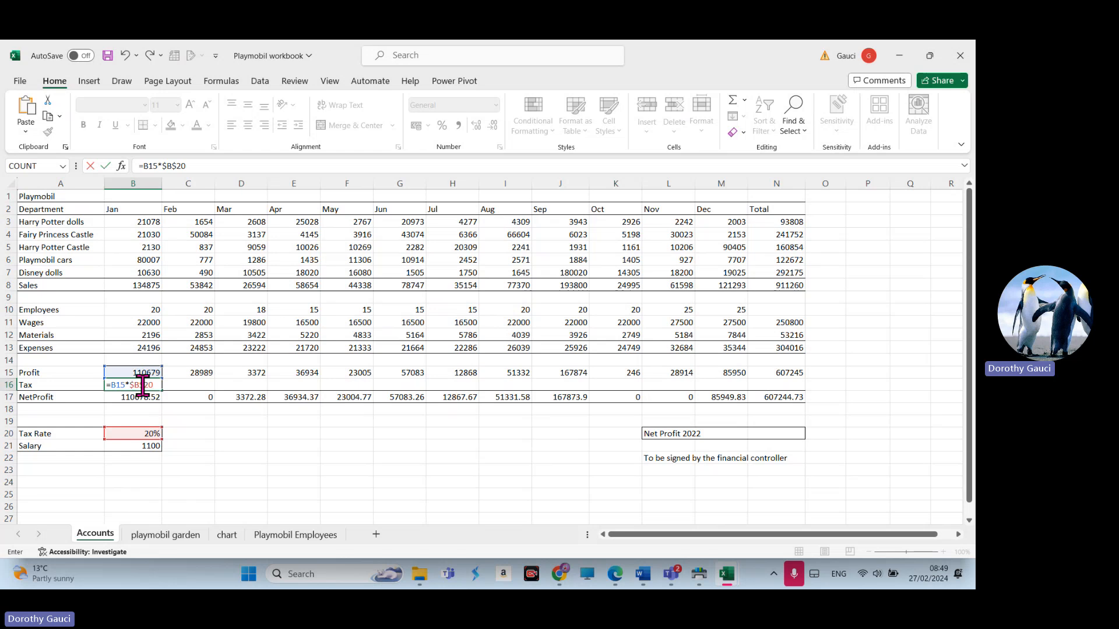
key(Return)
click(146, 387)
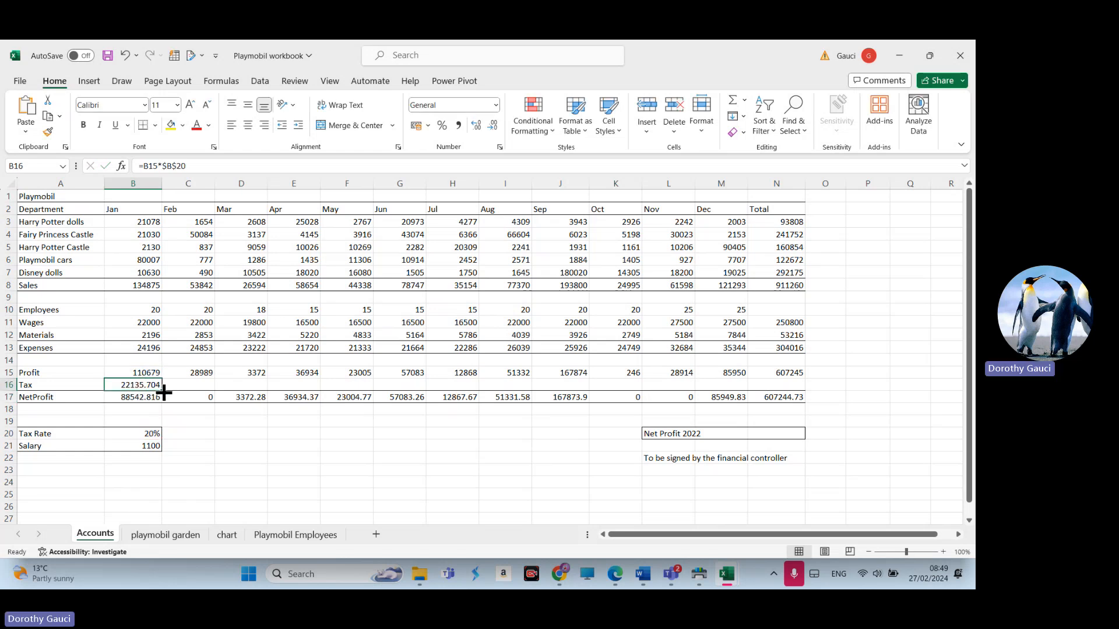
drag(164, 393, 794, 399)
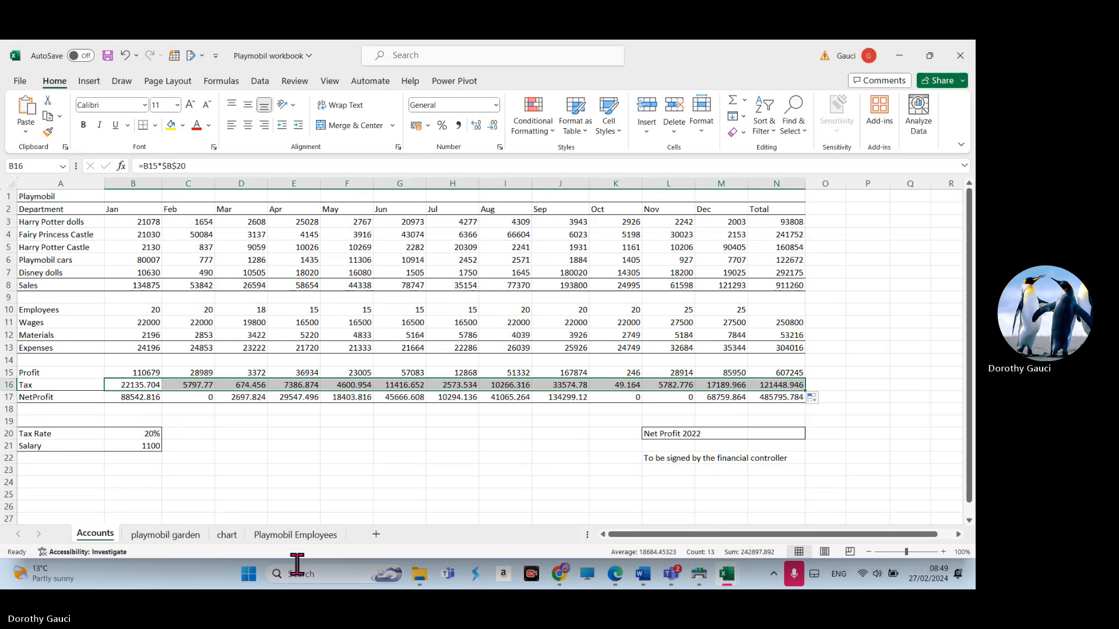
Step: On the Playmobil Employees sheet, enter =COUNTA(B3:B10) in B11 and fill it across to E11
click(283, 539)
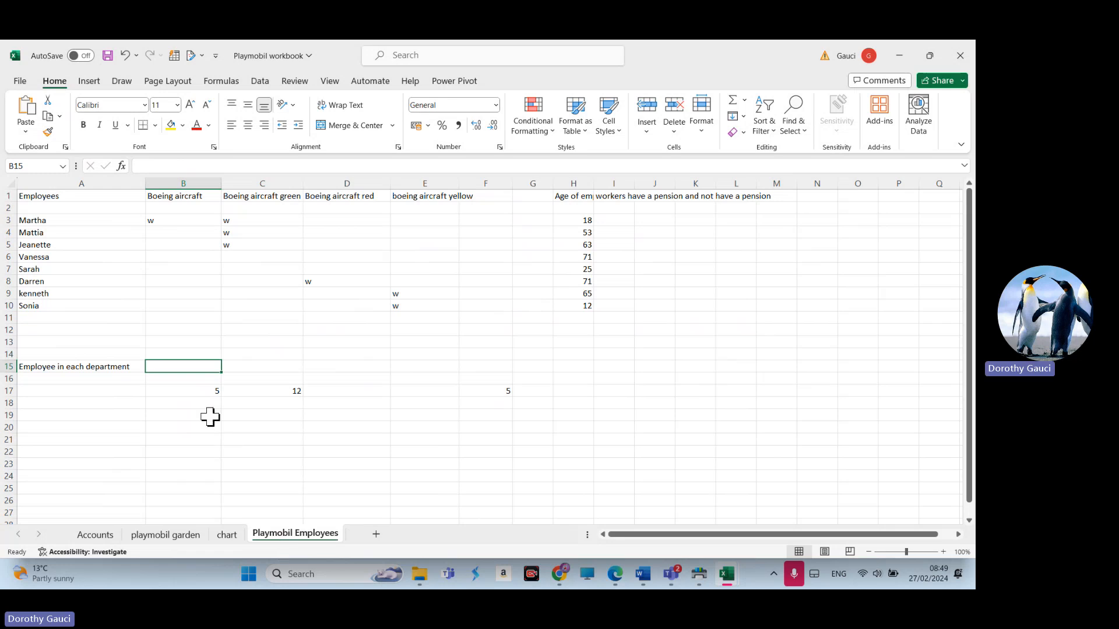
click(184, 318)
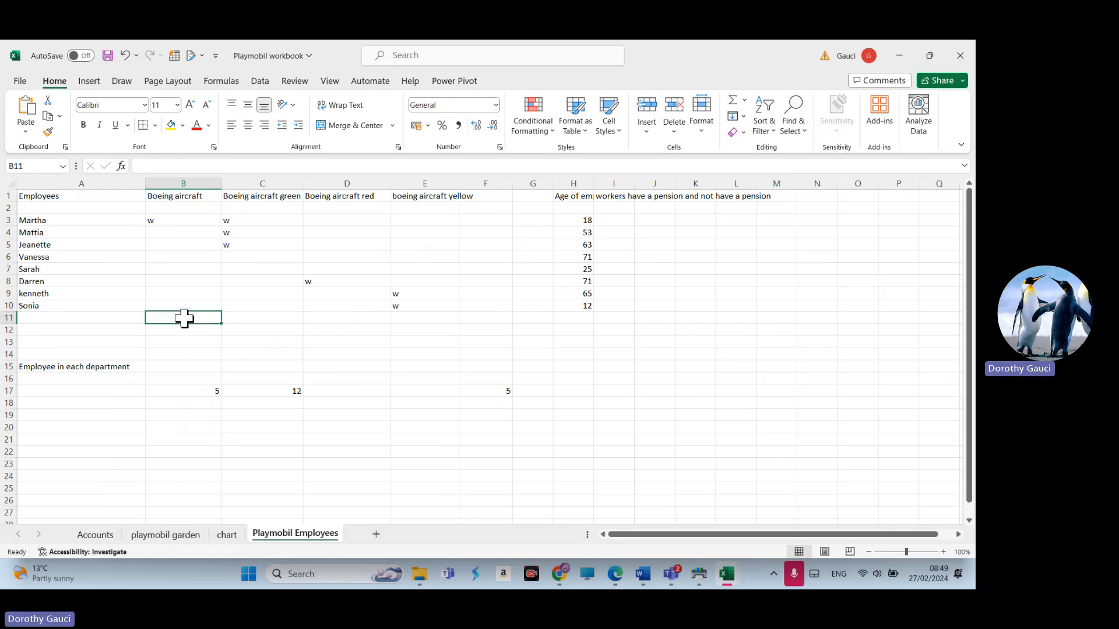
text(=coun)
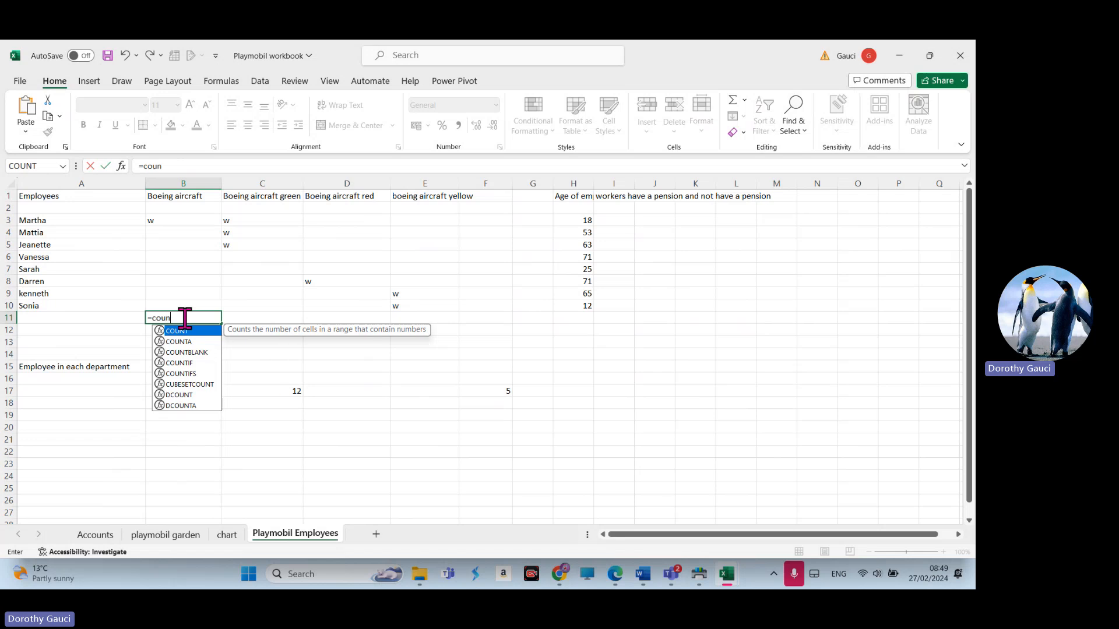
text(ta()
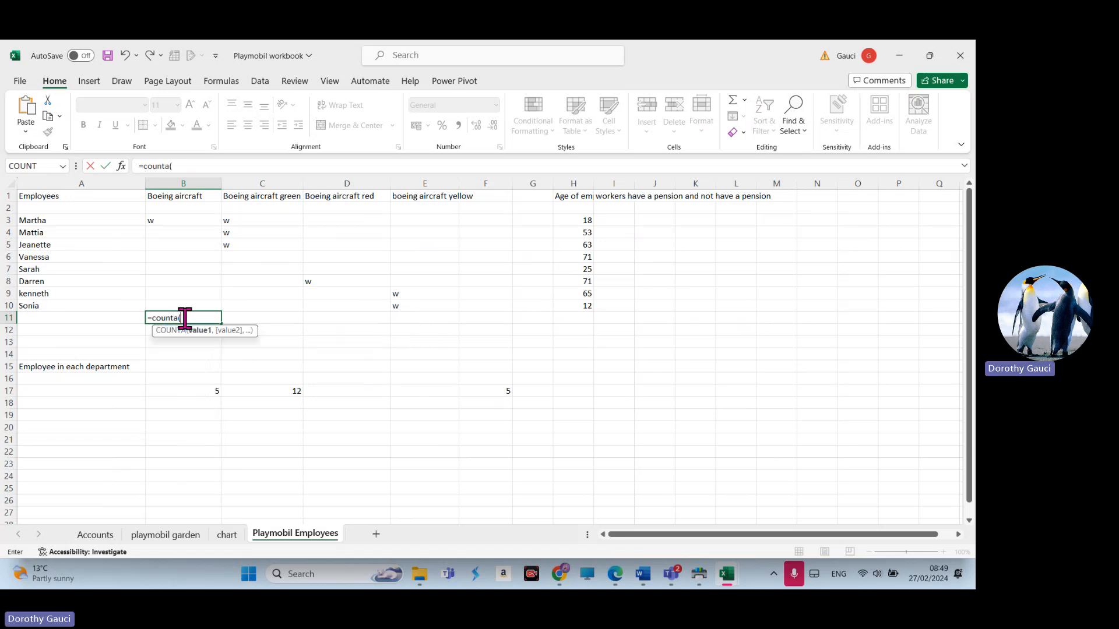
drag(176, 225, 175, 302)
text())
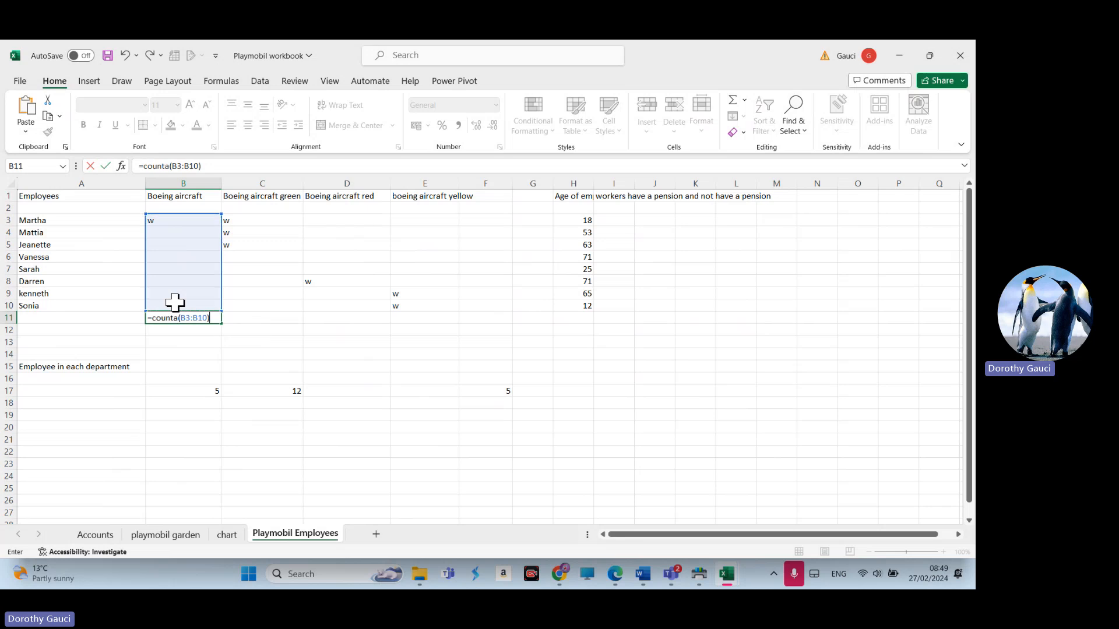
key(Return)
click(179, 317)
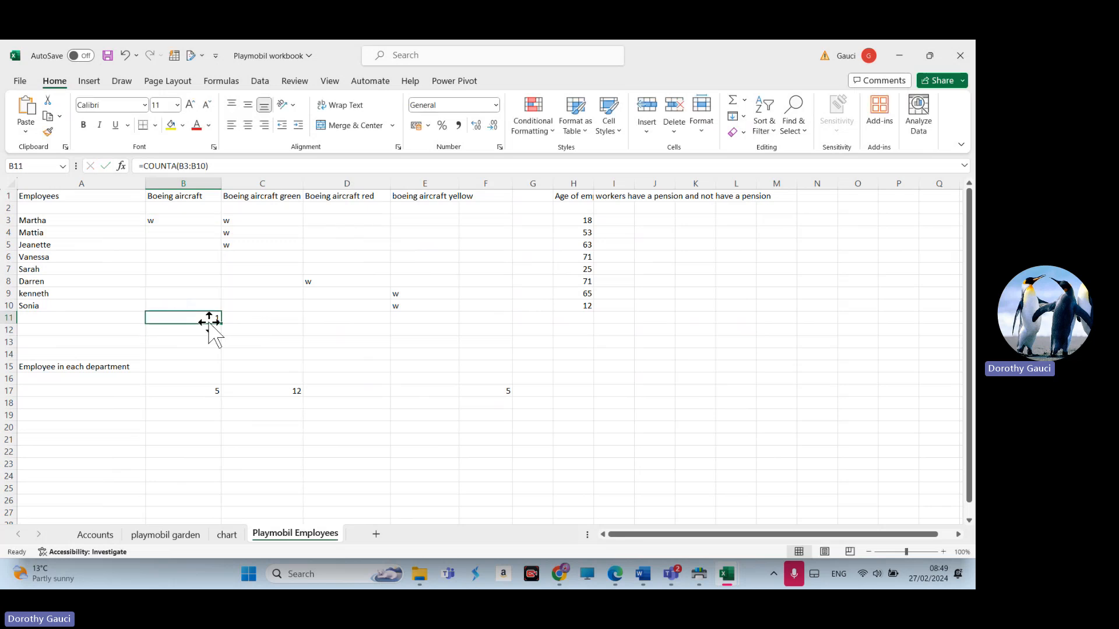
drag(233, 322, 465, 335)
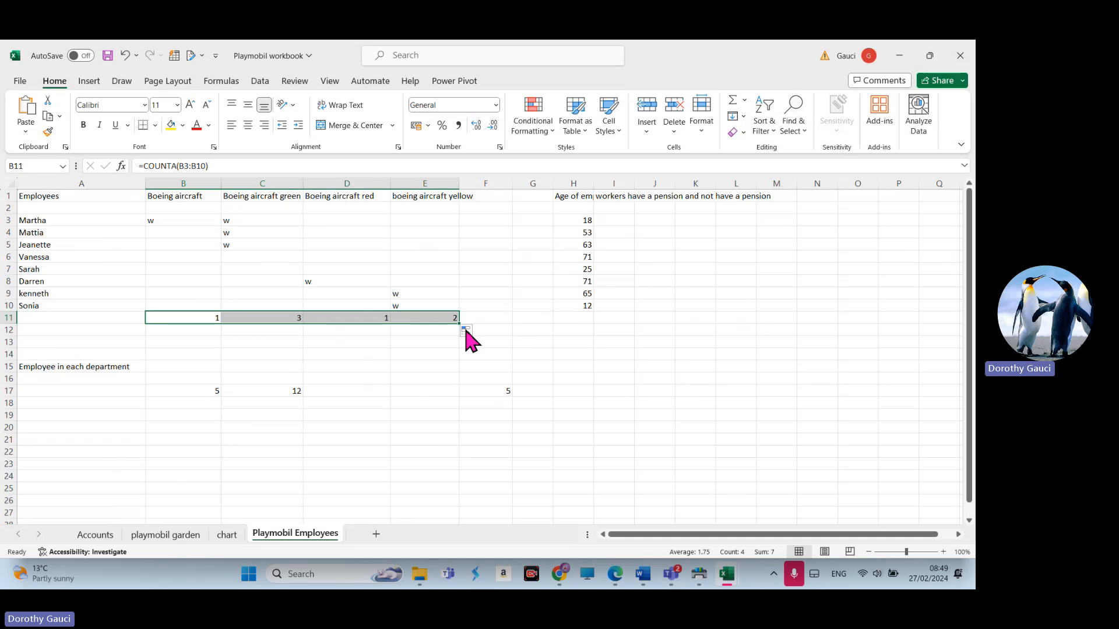
Step: Count the numeric cells of row 17 in A17 with =COUNT(B17:F17)
click(92, 392)
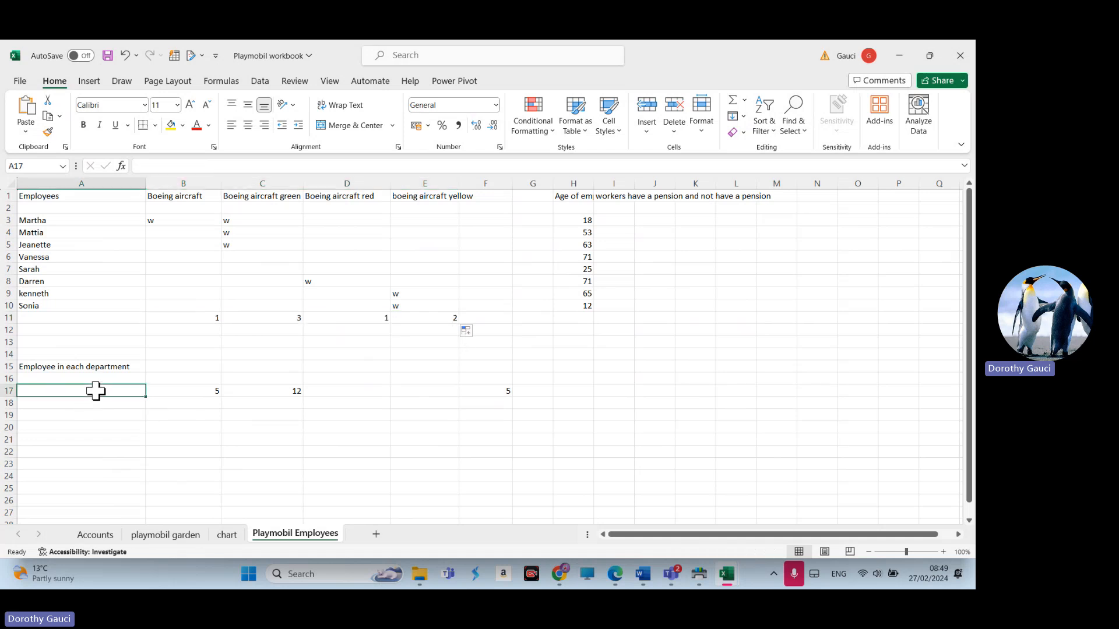
text(=)
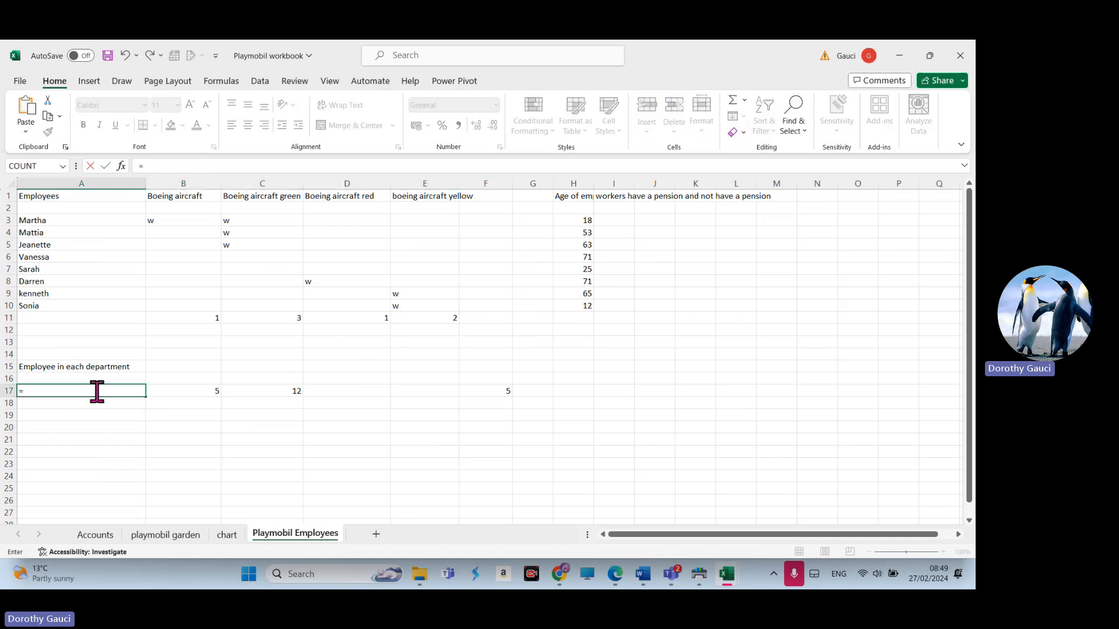
text(coun)
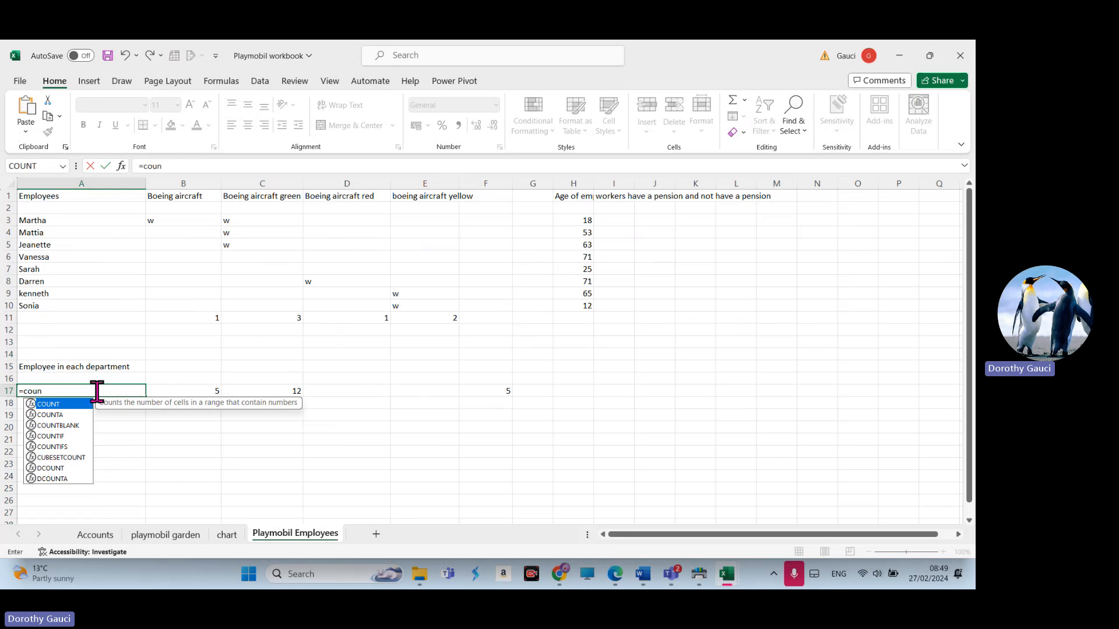
text(t()
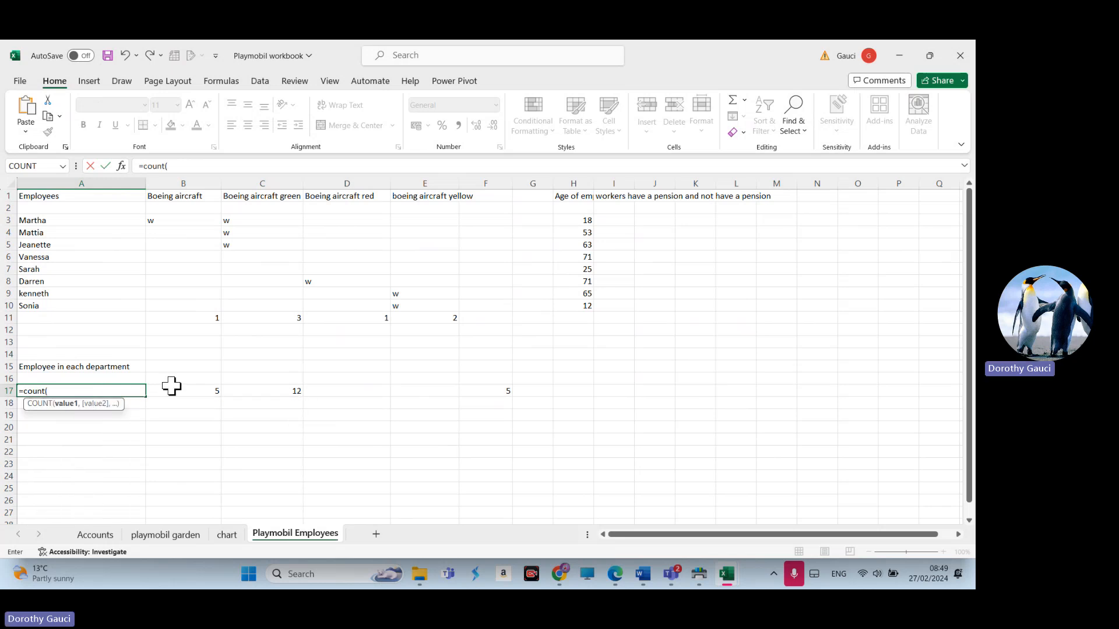
drag(175, 392, 482, 389)
text())
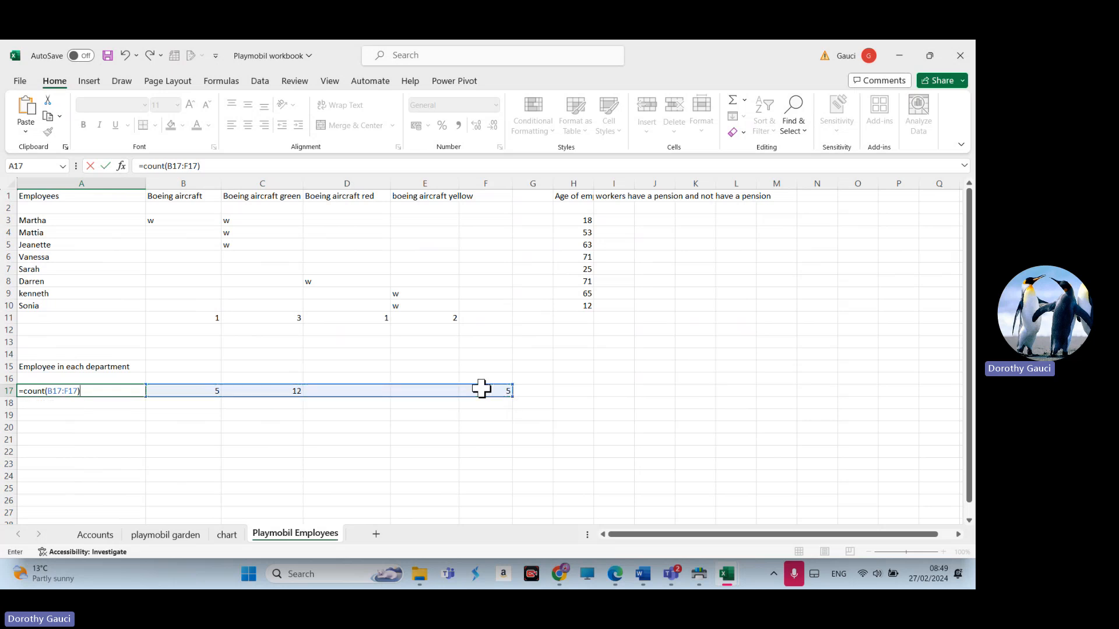
key(Return)
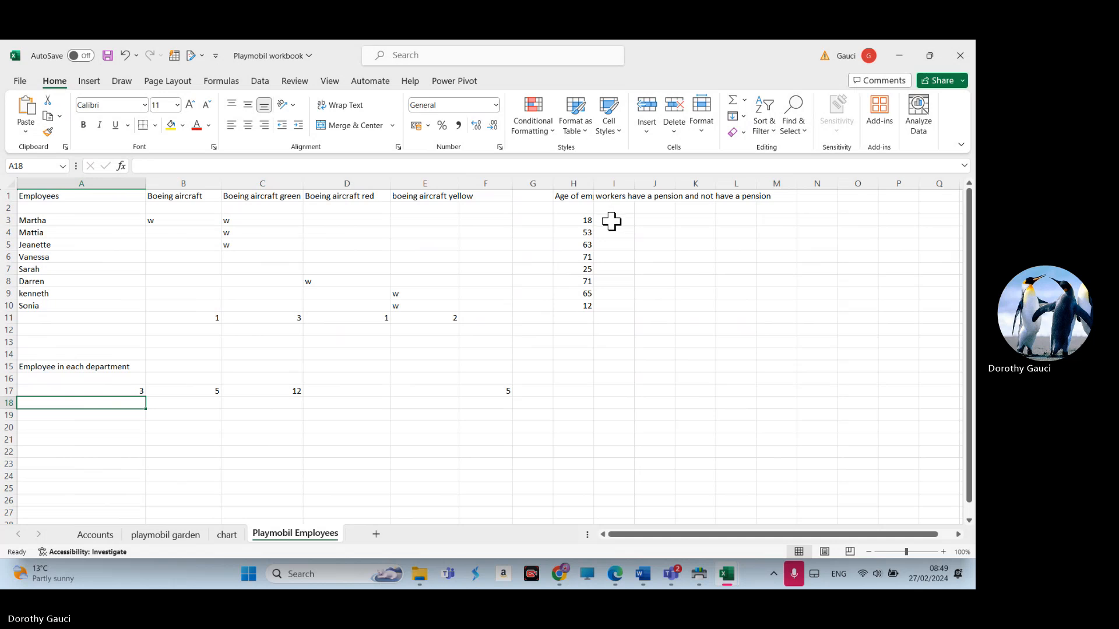
Step: Enter =IF(H3>=63,"have pension","do not have pension") in I3 and fill it down to I10
click(611, 221)
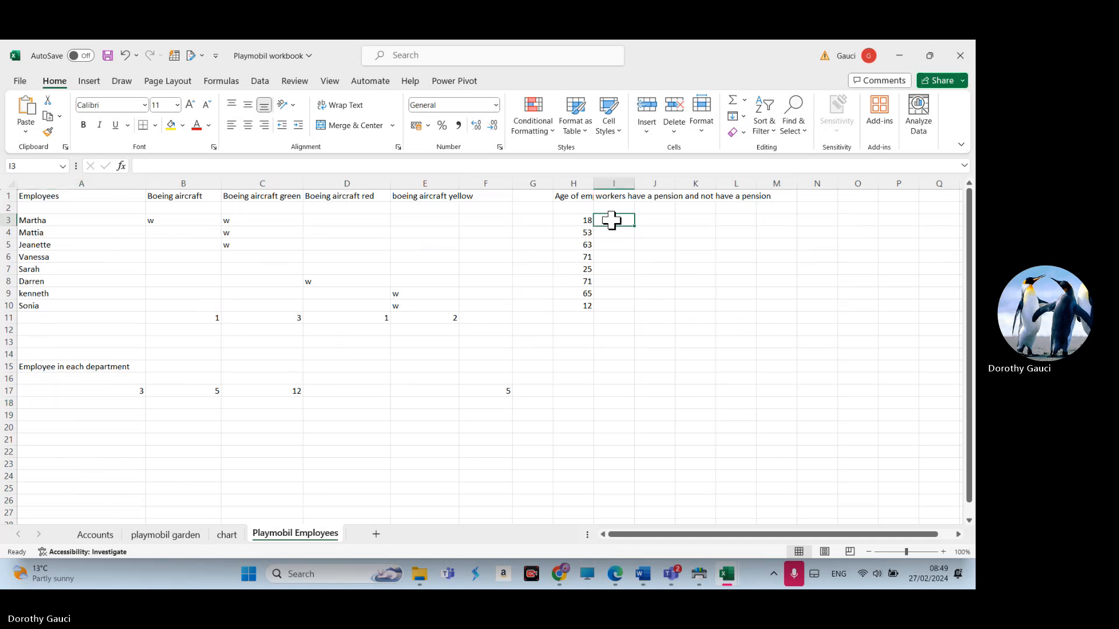
text(=)
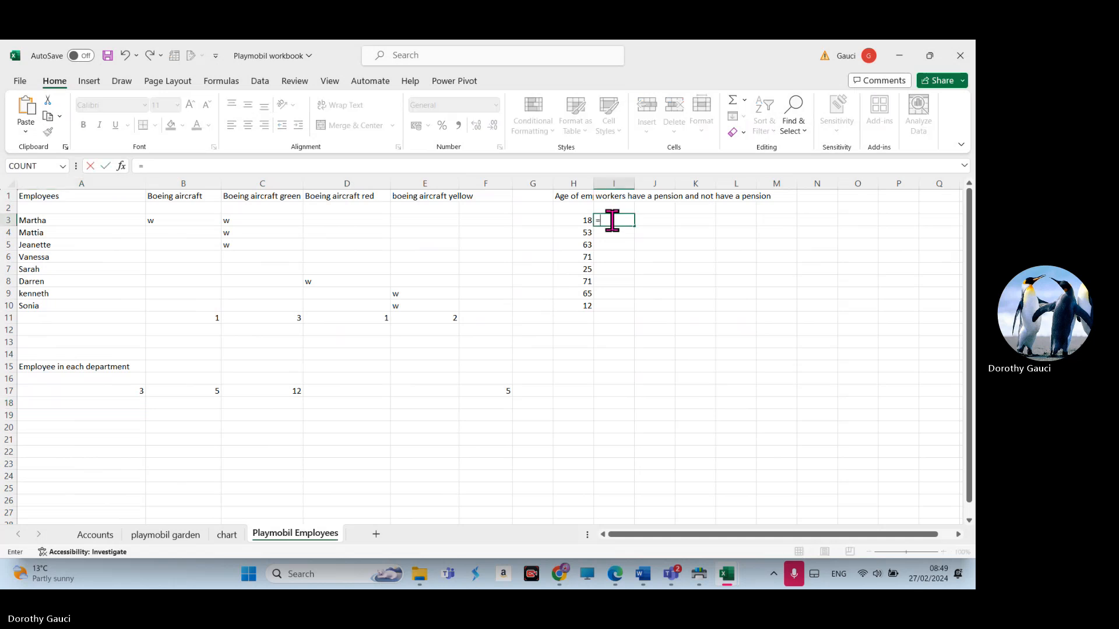
text(if()
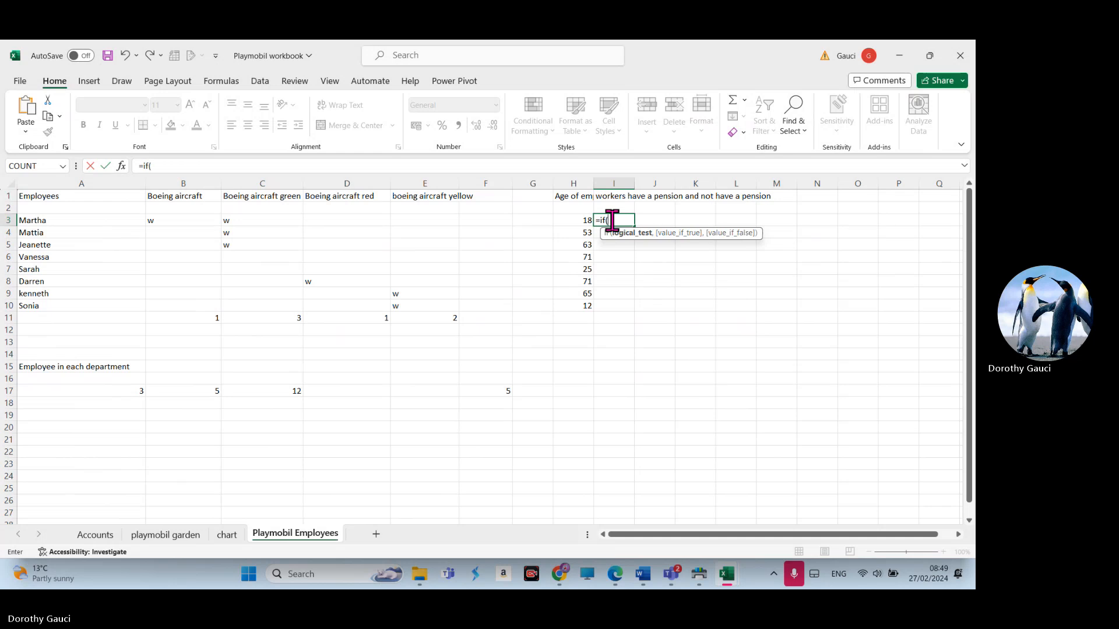
click(585, 220)
text(>=63,)
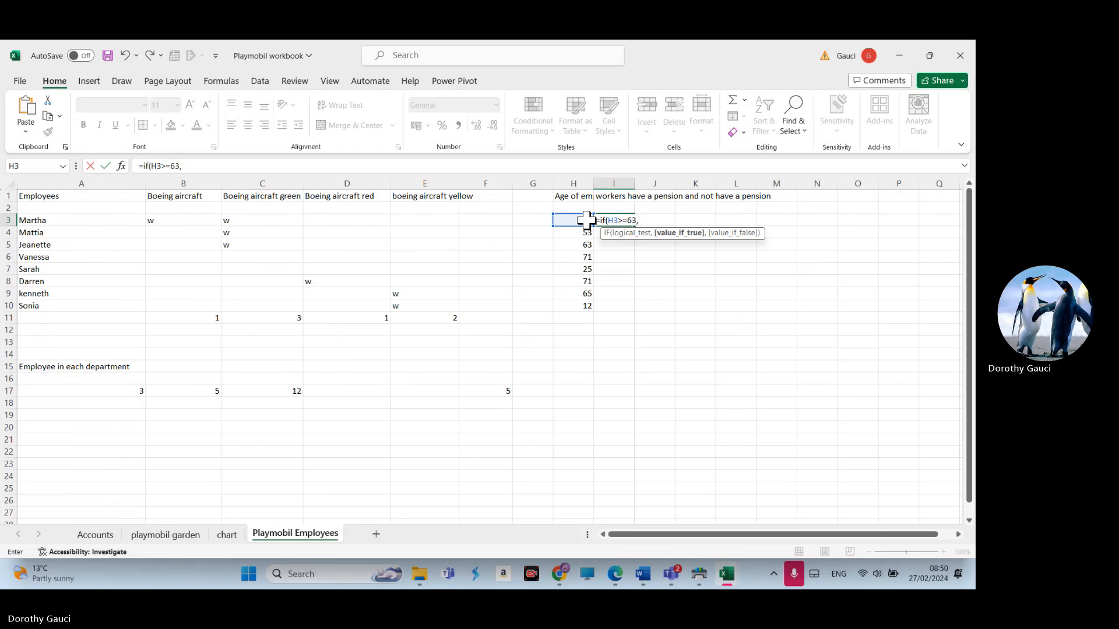
text("h)
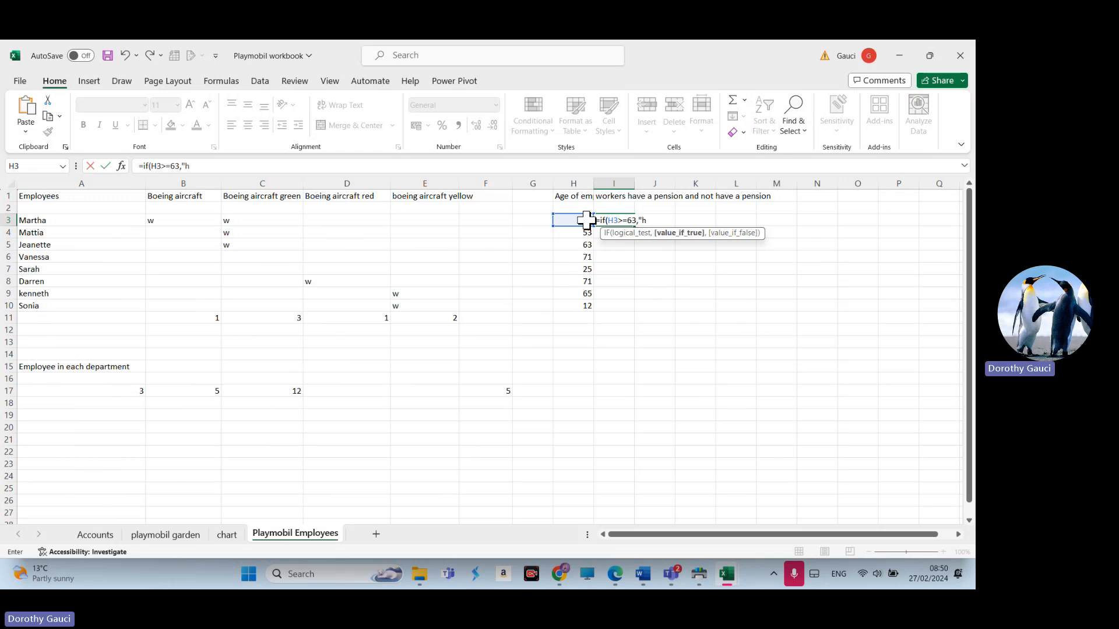
text(ave pension",")
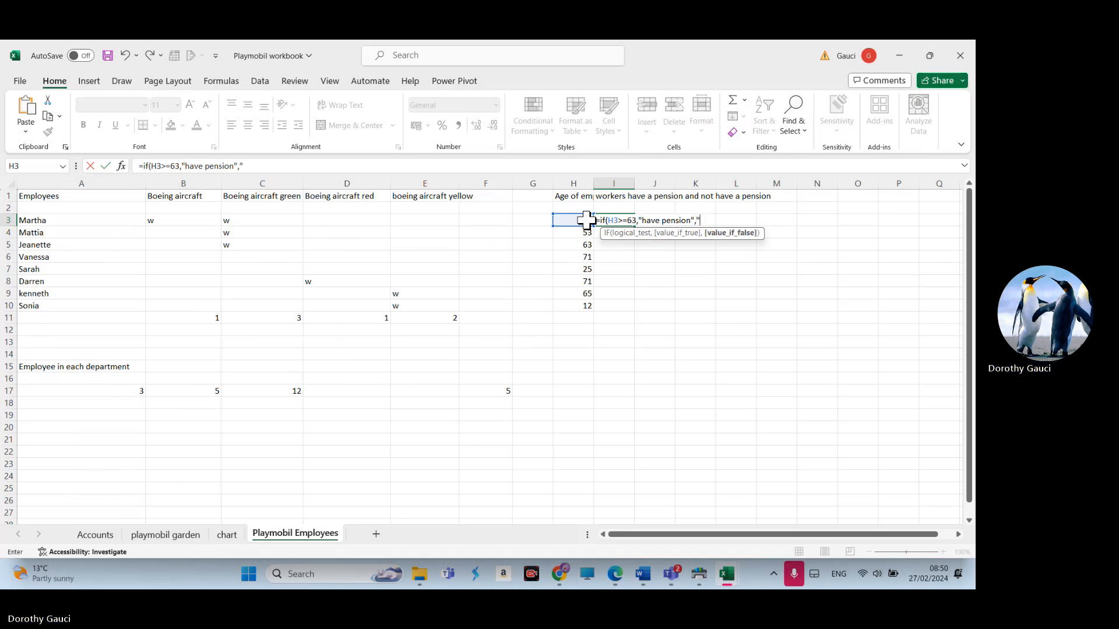
text(do not have )
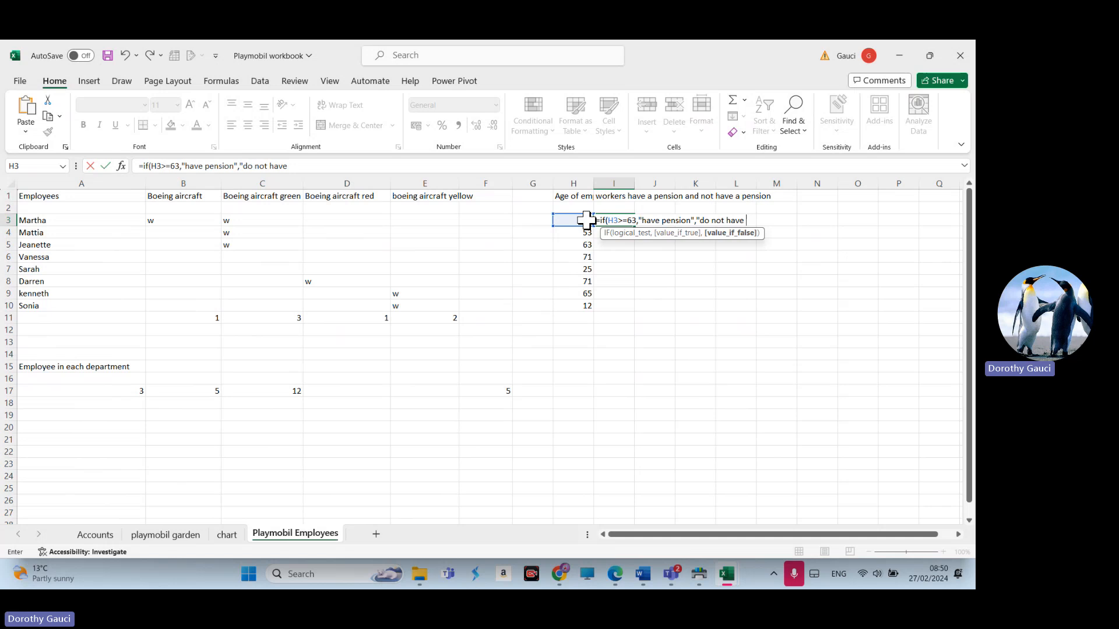
text(pension)
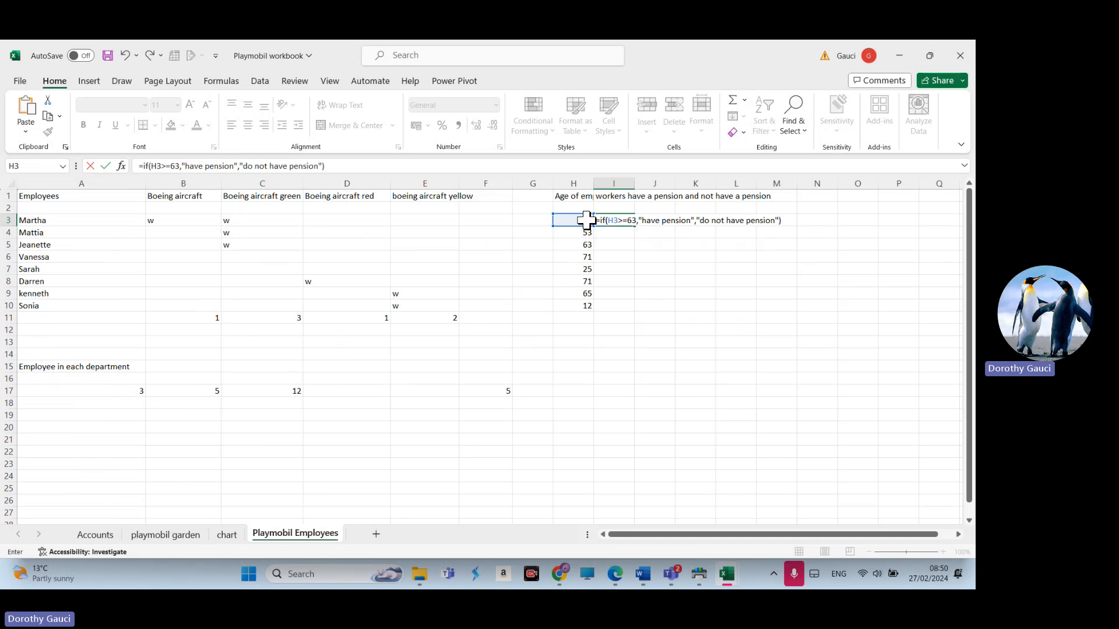
key(Return)
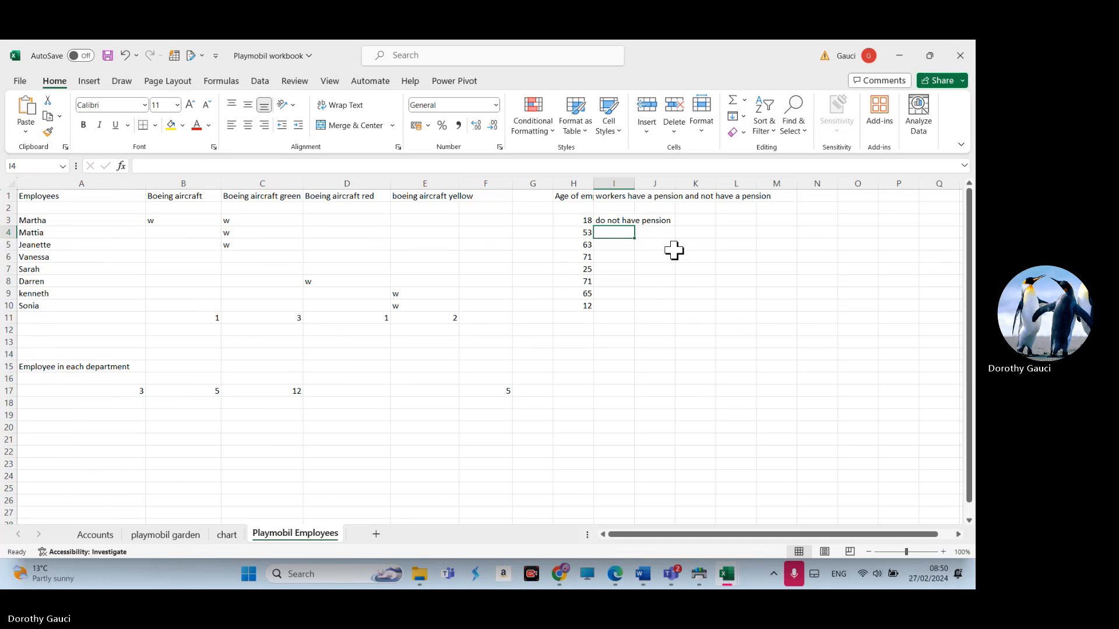
click(609, 222)
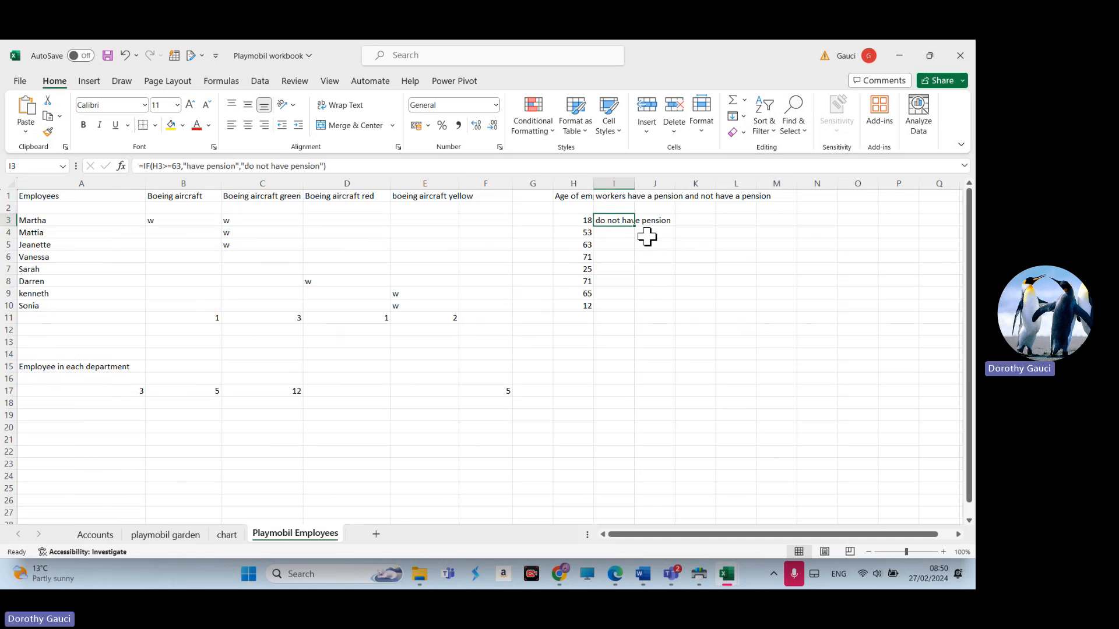
drag(635, 226, 635, 314)
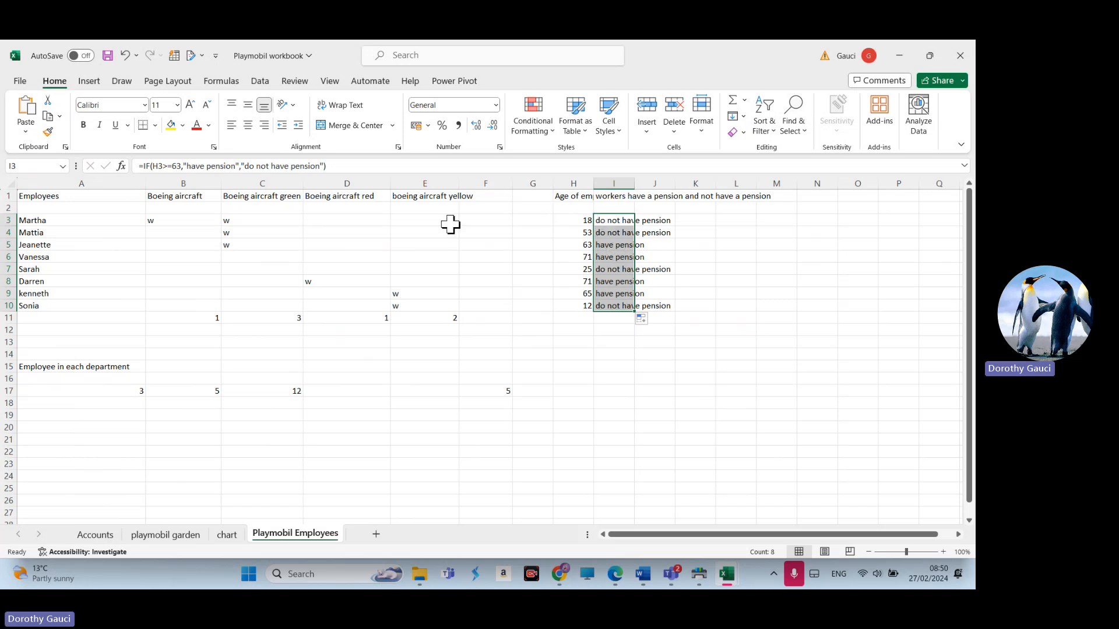
Step: On the Accounts sheet, merge and center the Playmobil title across A1:N1
mouse_move(574, 576)
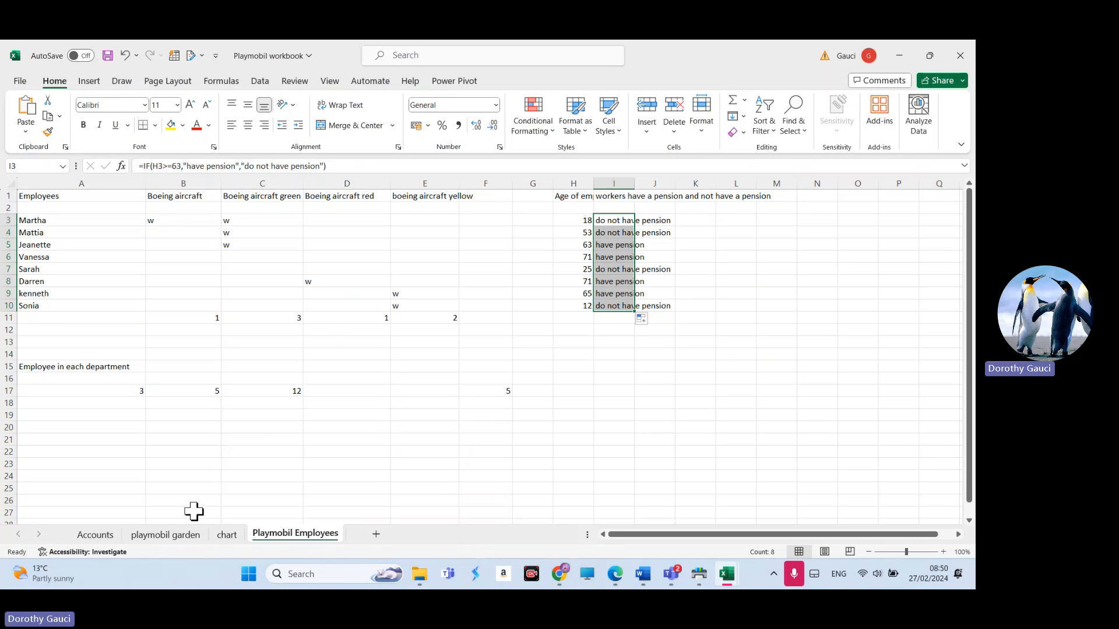
click(95, 535)
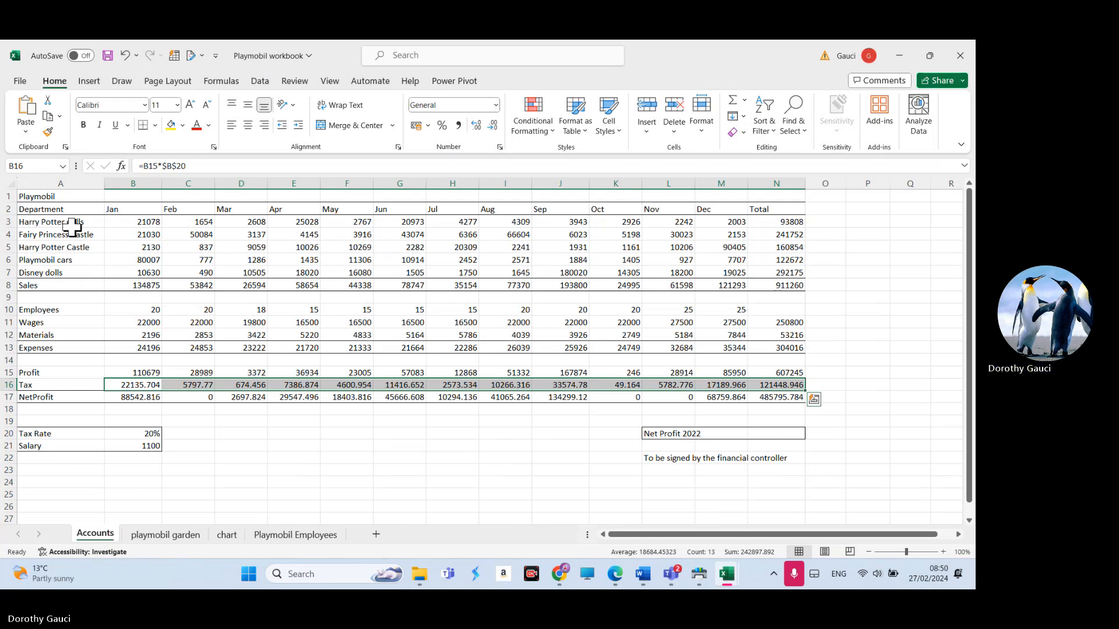
drag(68, 192, 752, 202)
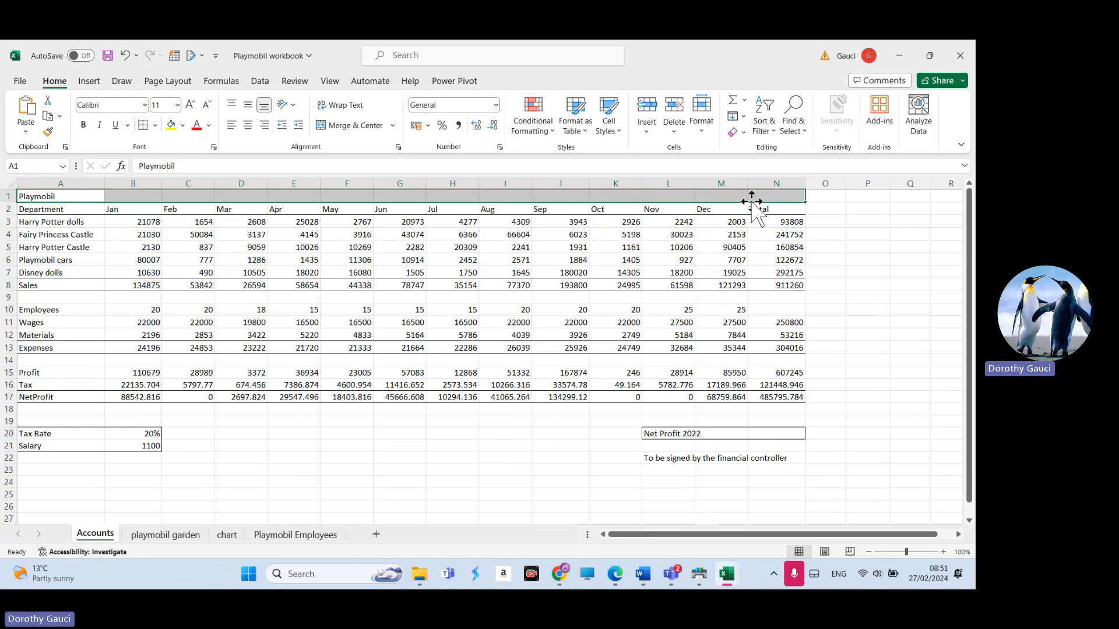
click(350, 138)
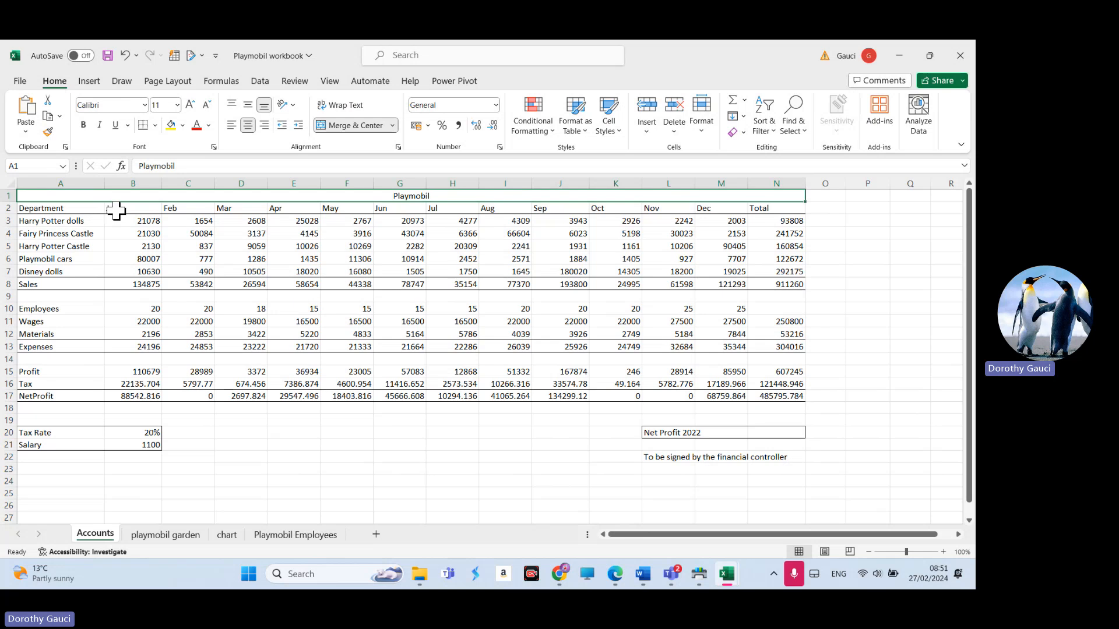
Step: Middle-align the month and Total headings in B2:N2 and apply the comma style to the department figures in B3:N7
drag(117, 208, 750, 208)
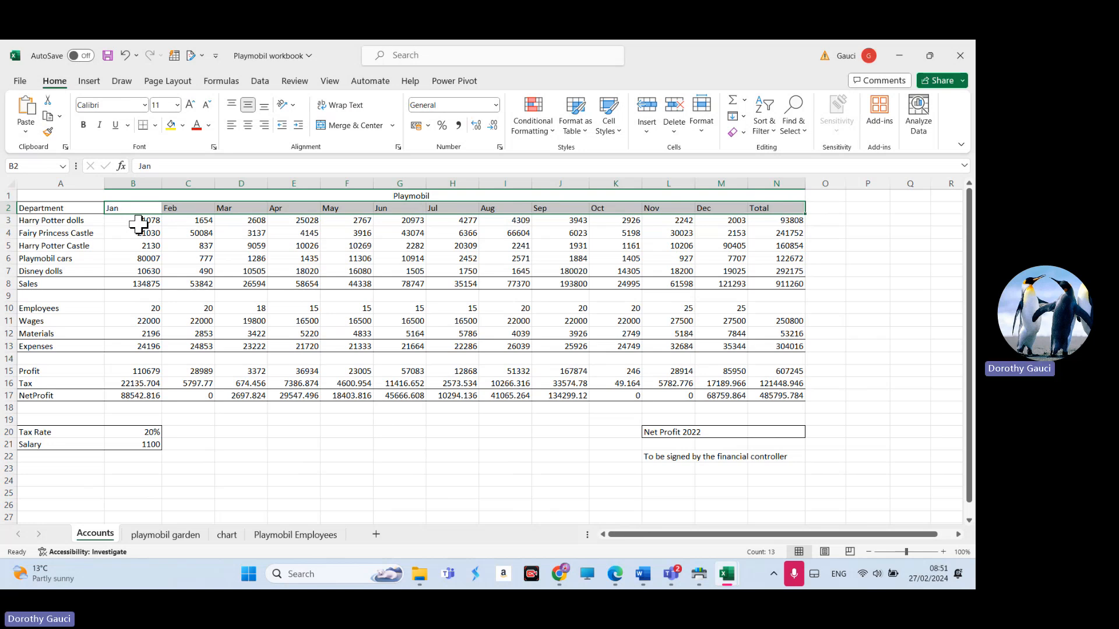
drag(140, 220, 760, 276)
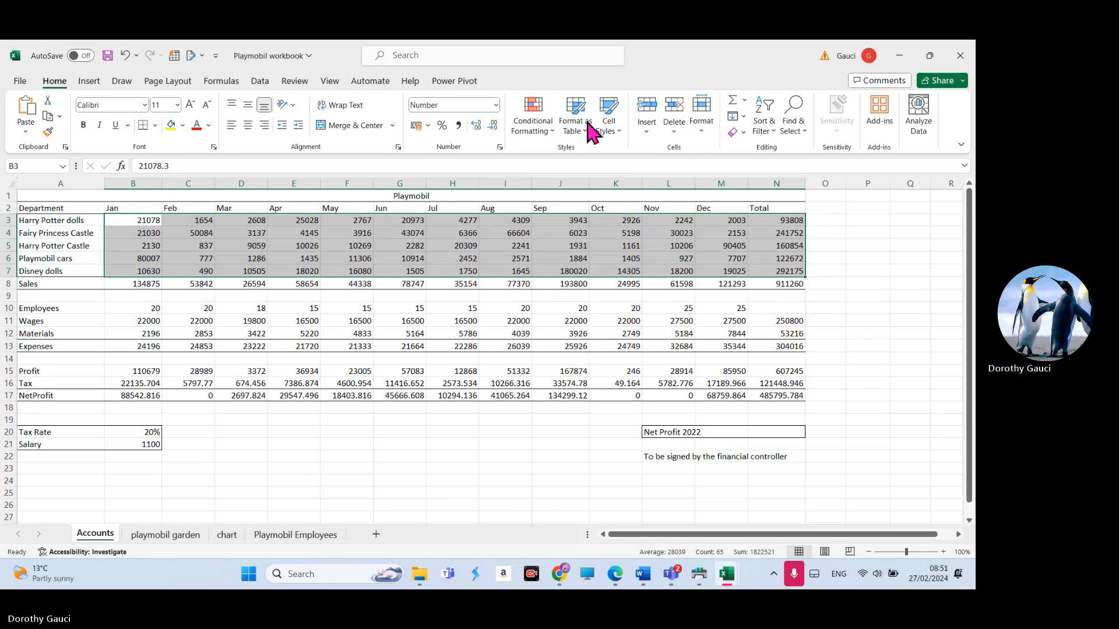
click(459, 125)
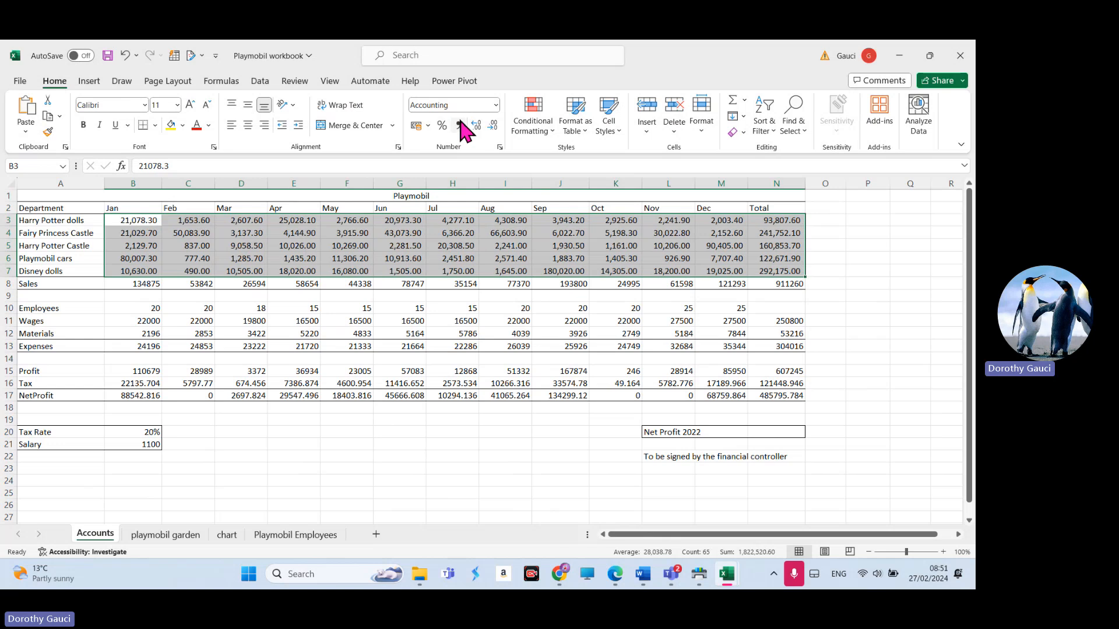
Step: Try wrapping the financial controller signature note in L22, and turn the wrapping back off
click(665, 458)
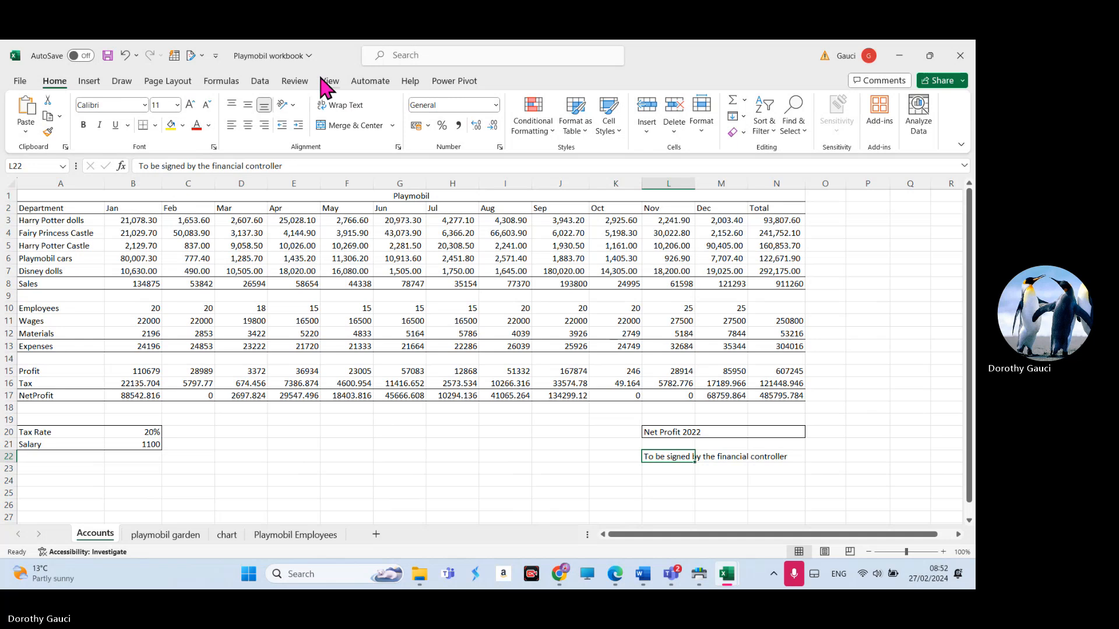
click(340, 111)
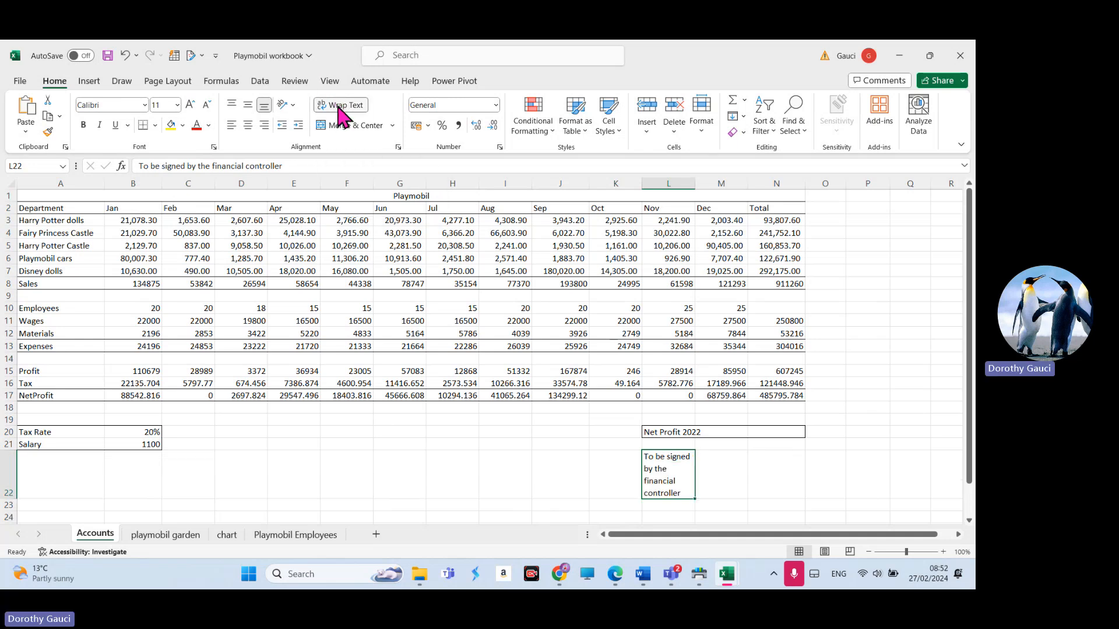
click(340, 111)
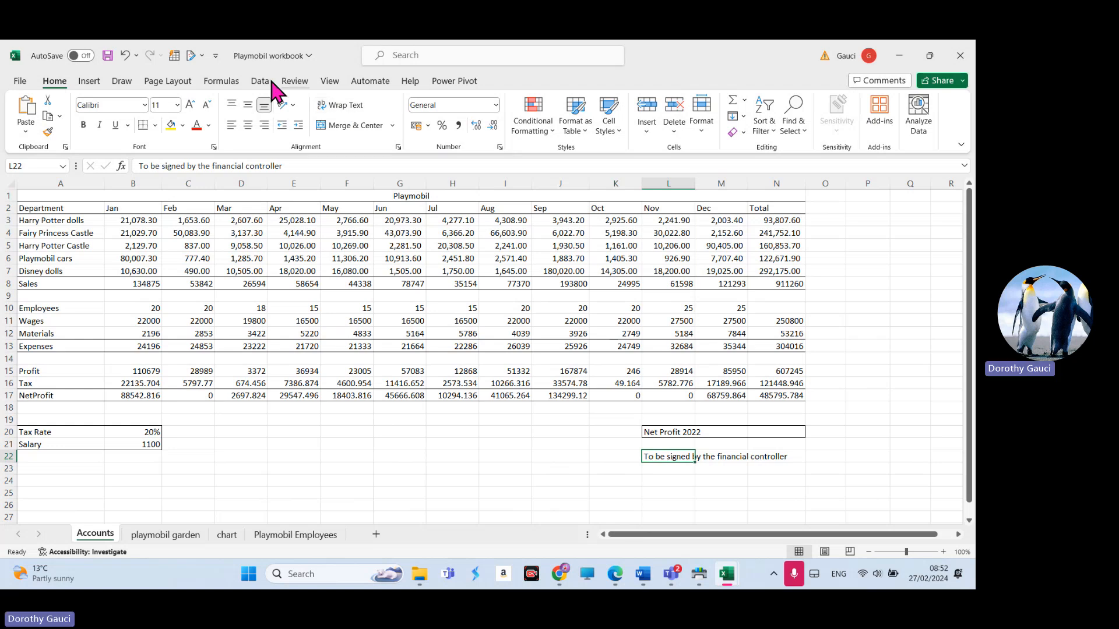
Step: In the print page setup of the Accounts sheet, set the orientation to Landscape
click(21, 81)
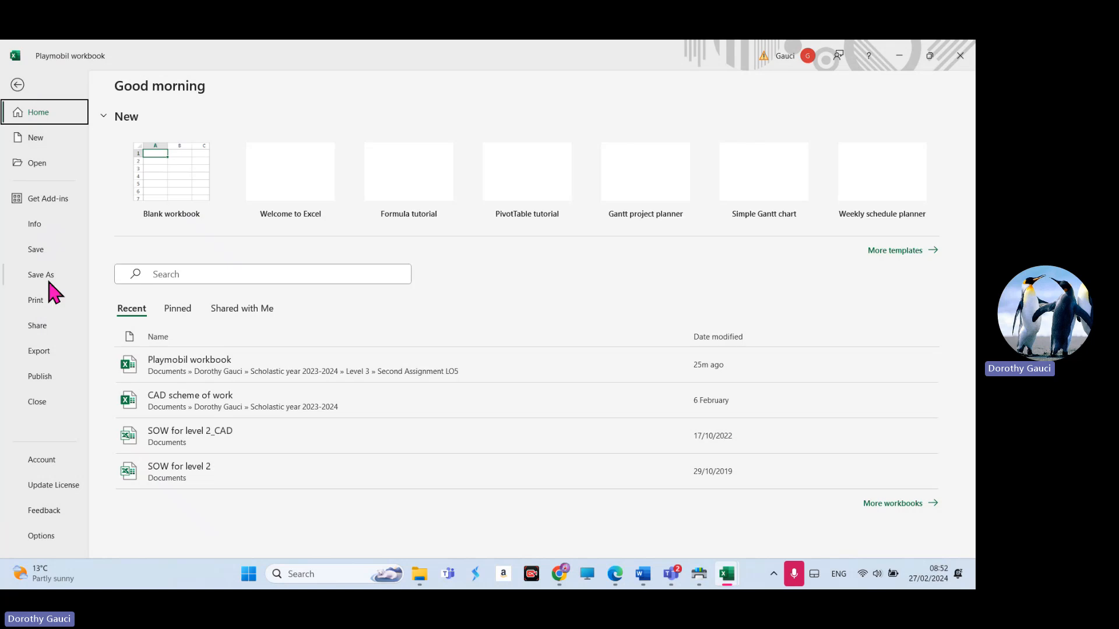
click(39, 302)
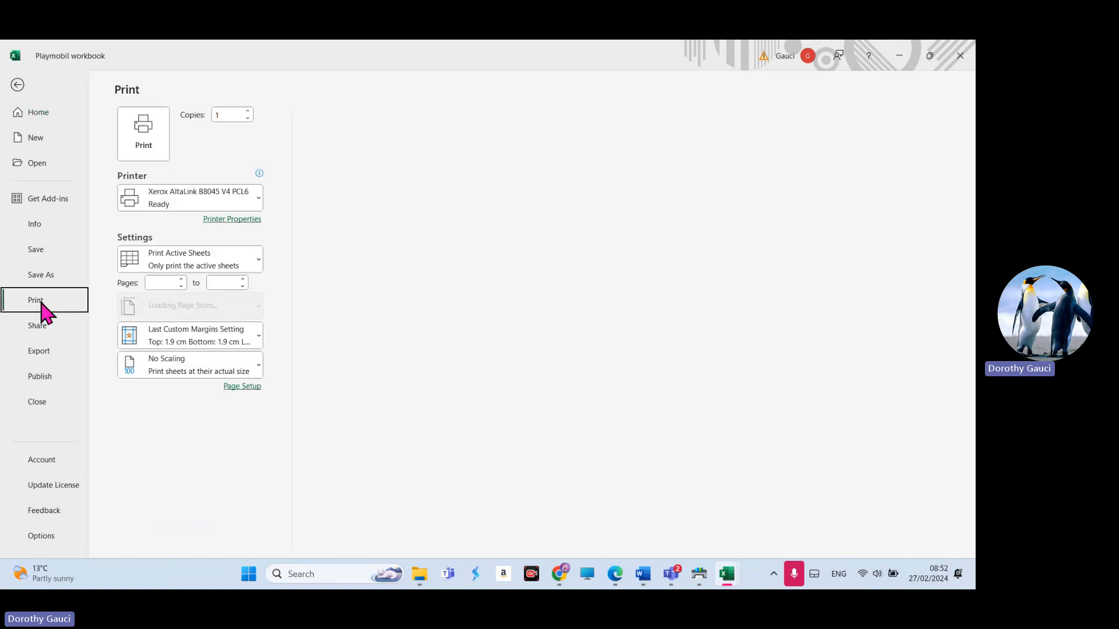
click(244, 504)
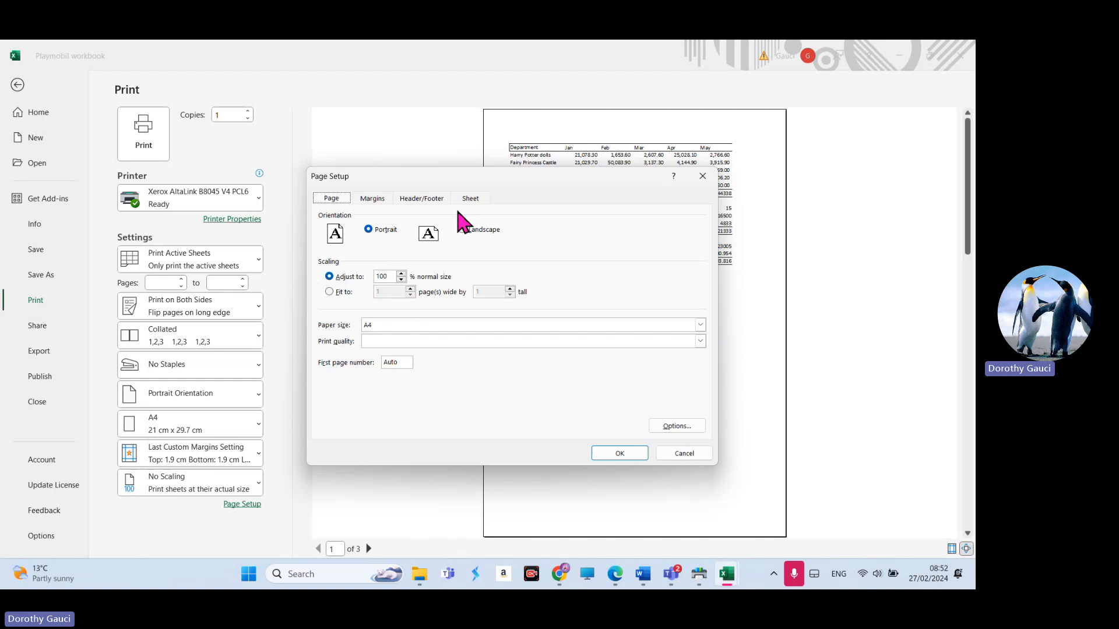
click(463, 231)
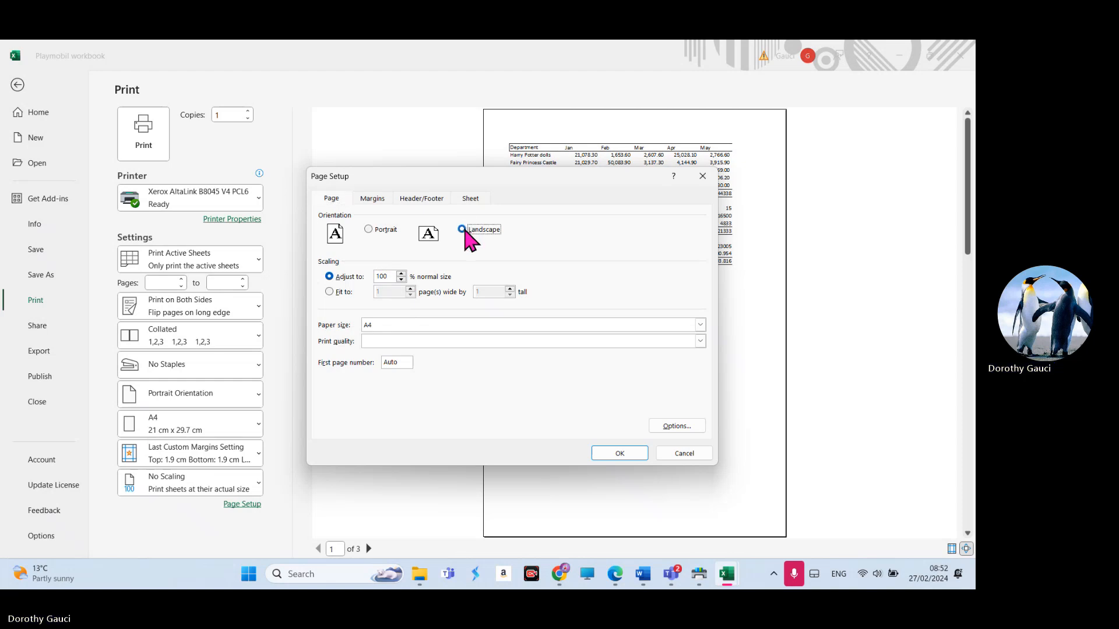
Step: Add a custom page header with the text playmobil in its left section
click(419, 201)
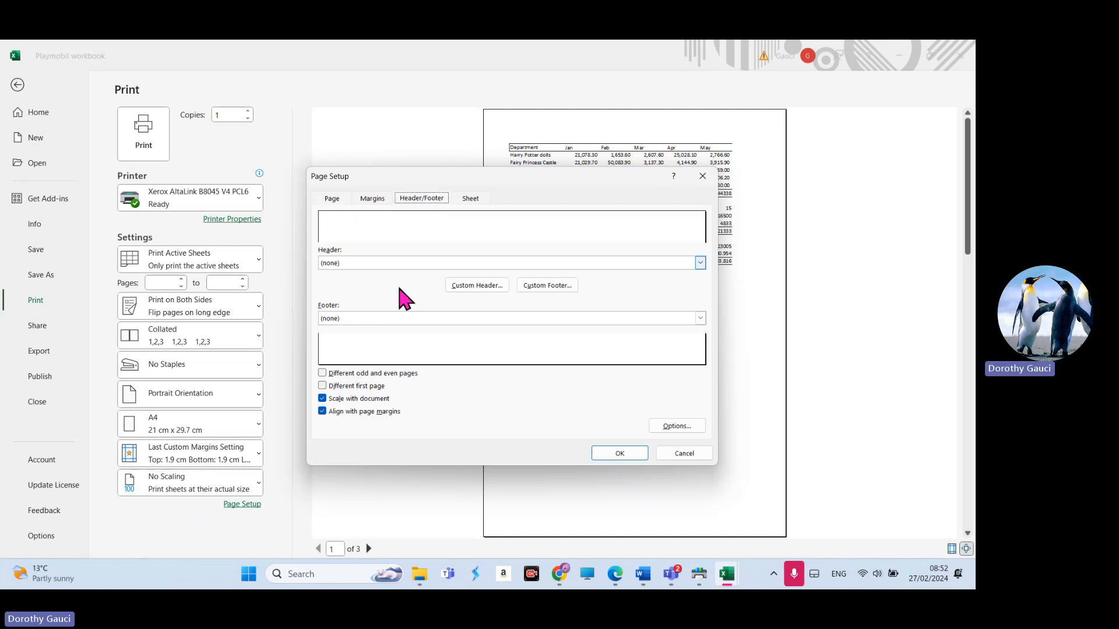
click(474, 286)
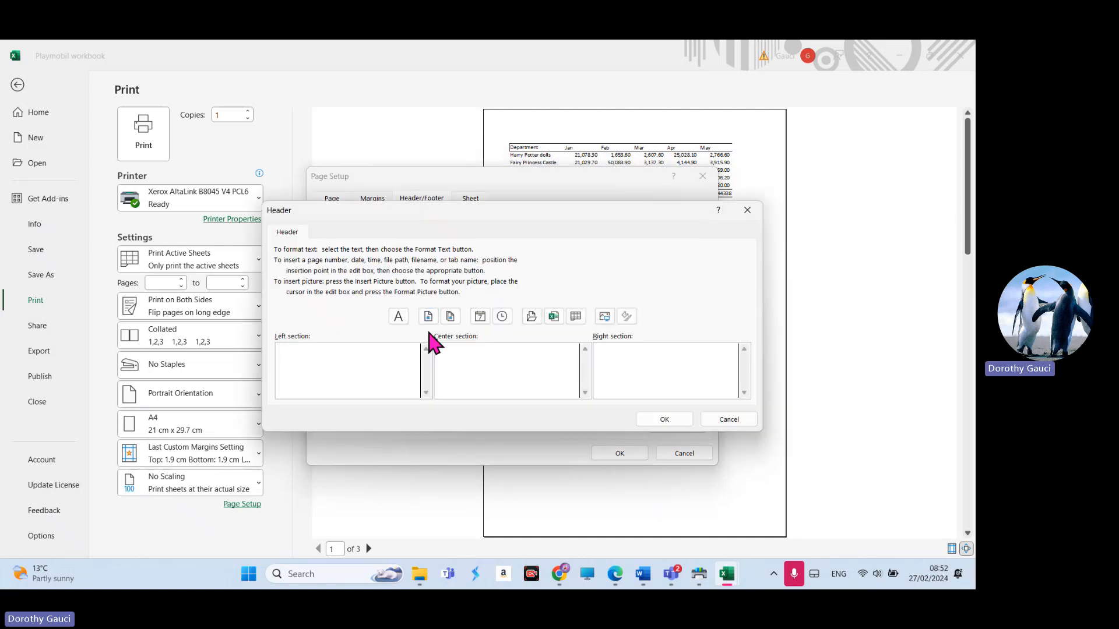
text(play)
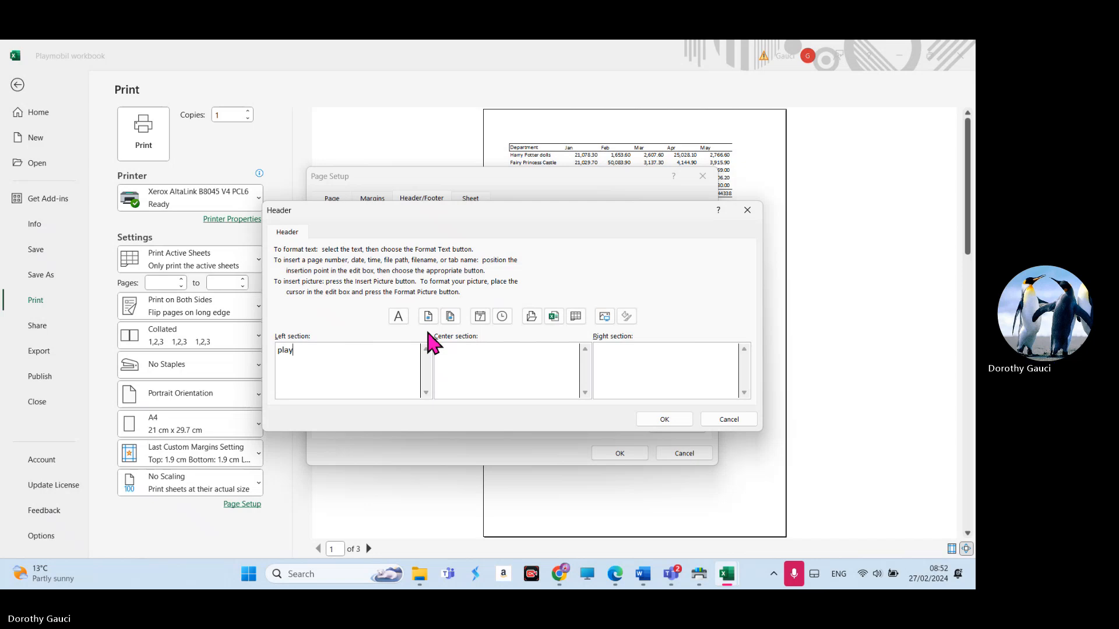
text(mobil)
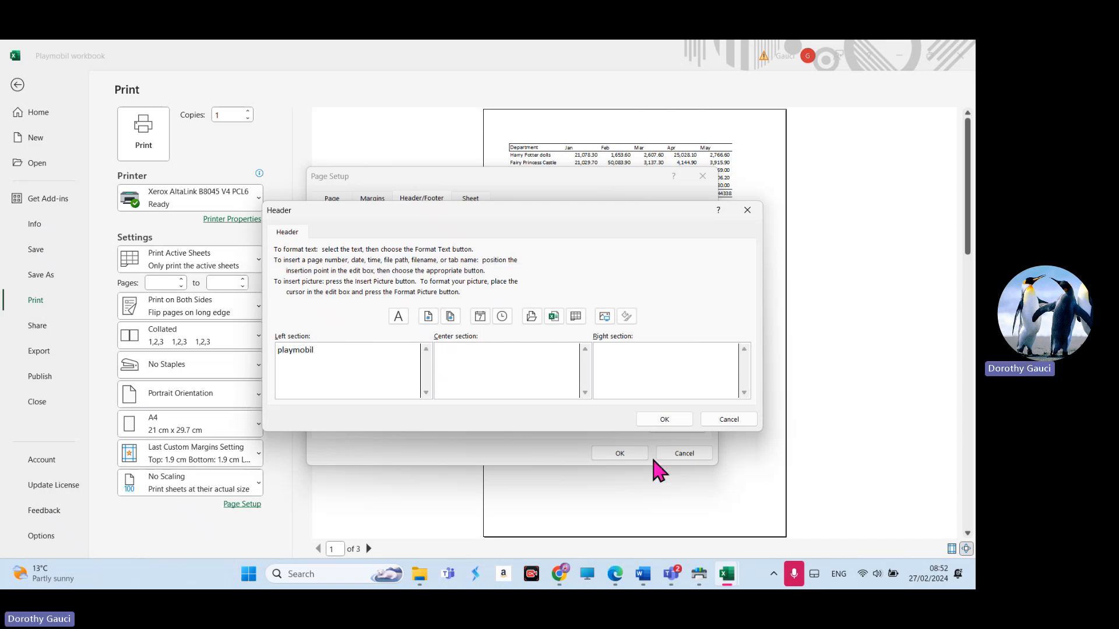
click(664, 421)
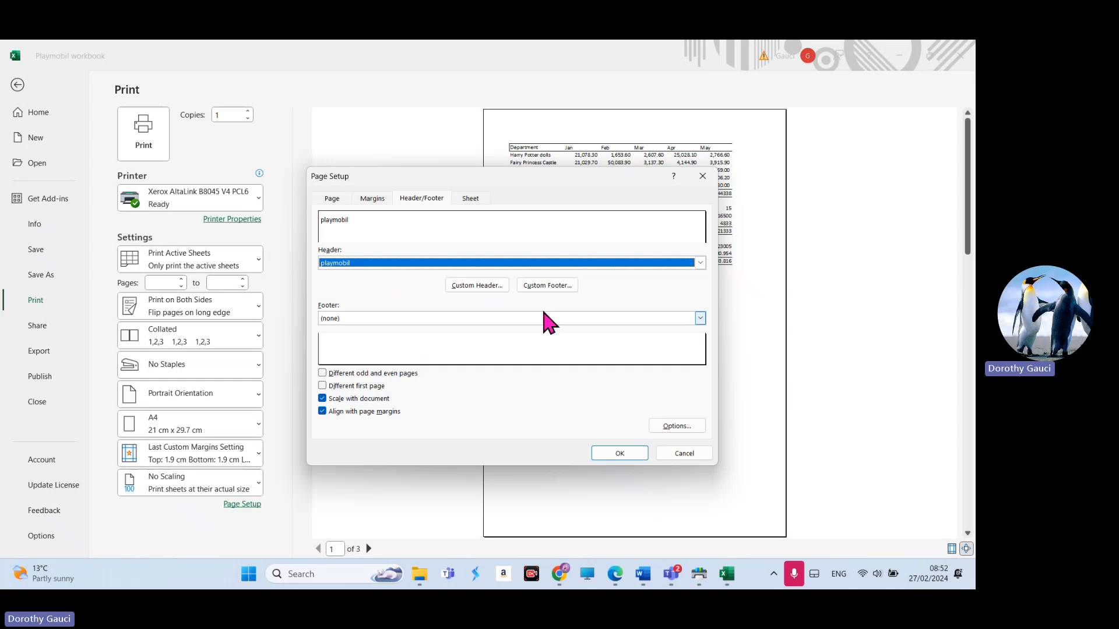
Step: Add a custom footer with the page number in its right section
click(541, 288)
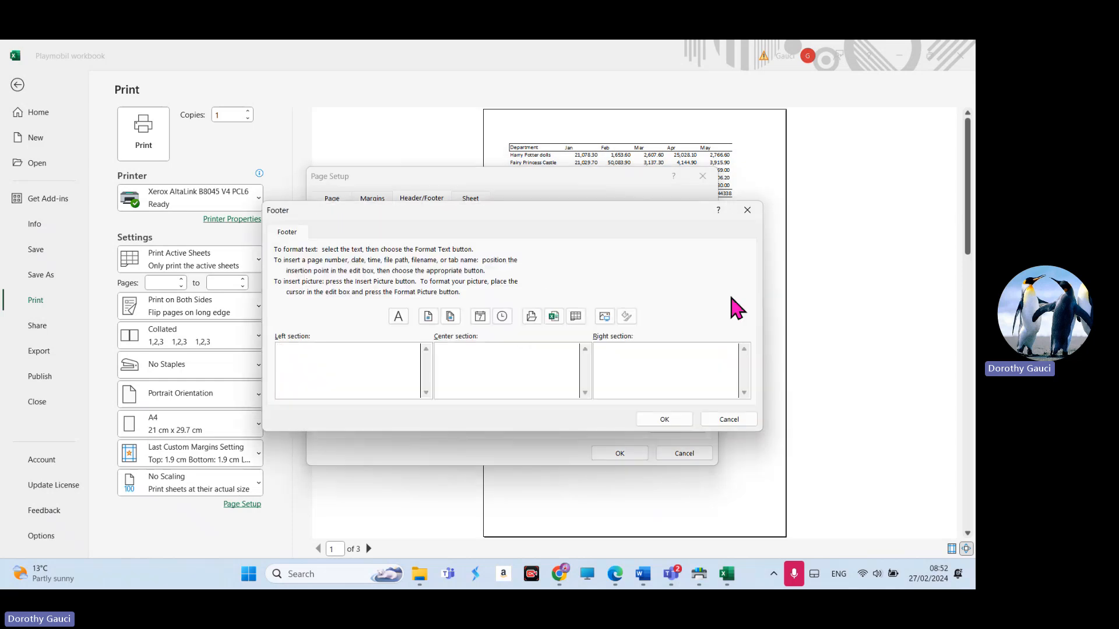
click(435, 322)
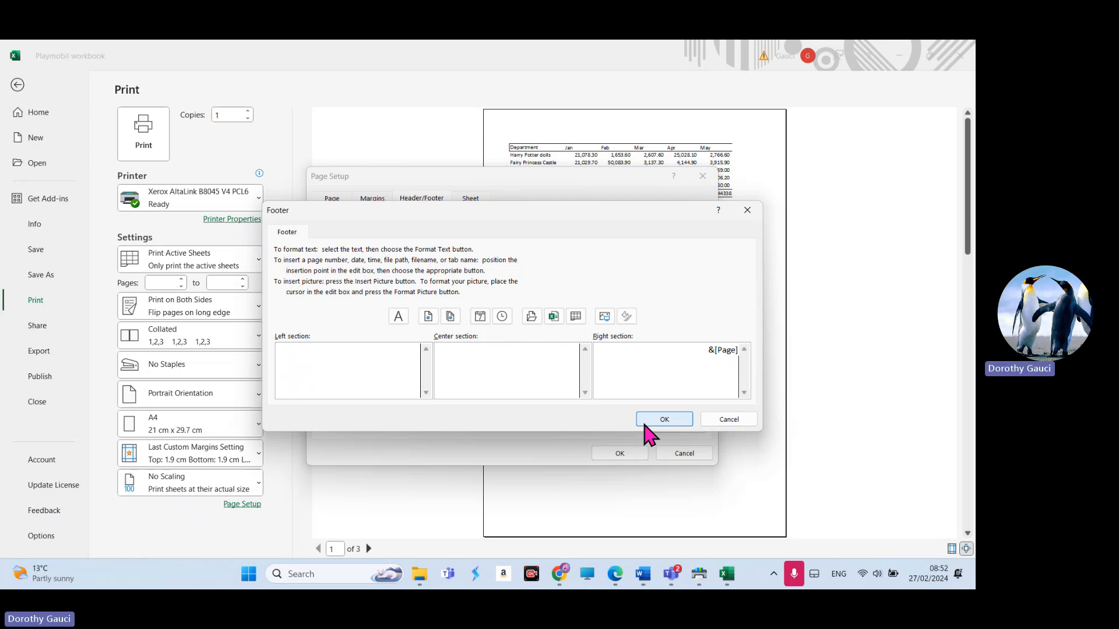
click(646, 423)
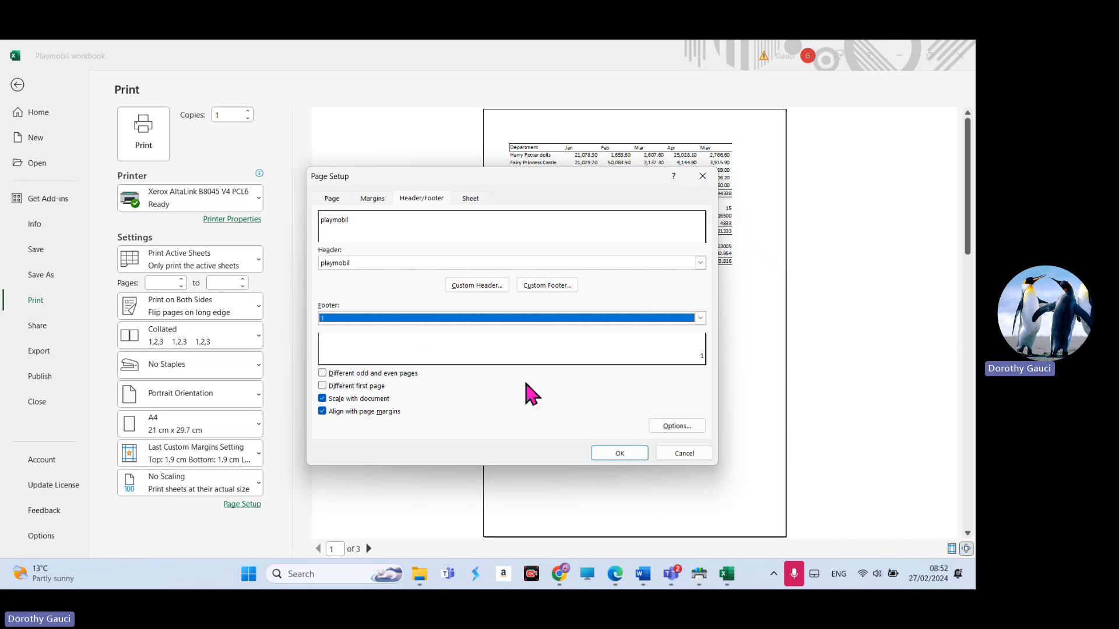
Step: Enable printing of gridlines, apply the page setup and return to the Accounts sheet
click(471, 199)
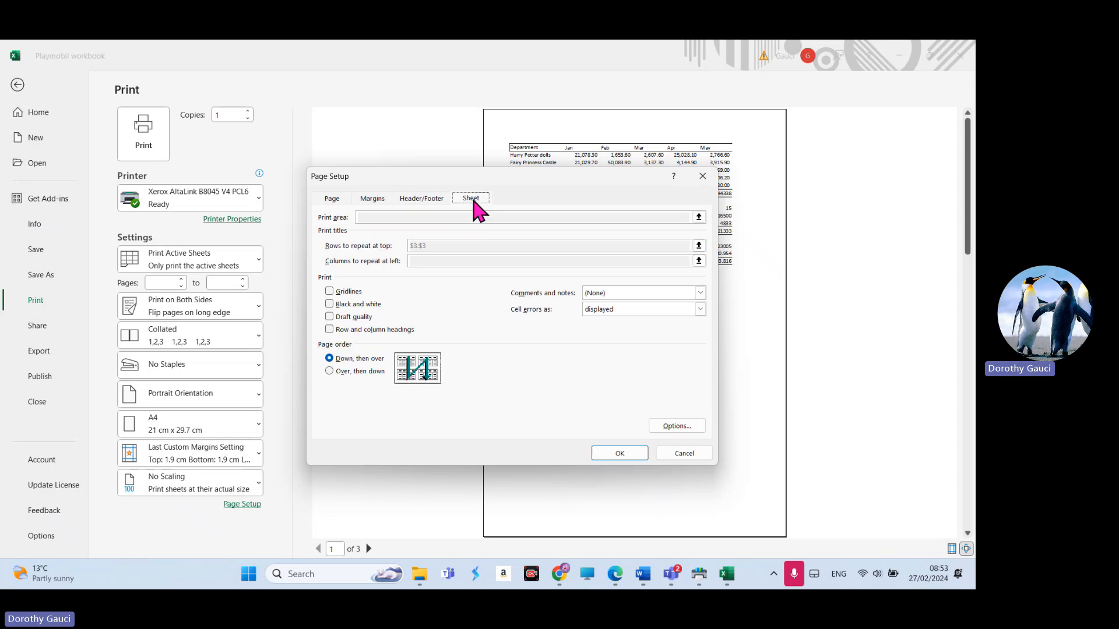
click(330, 291)
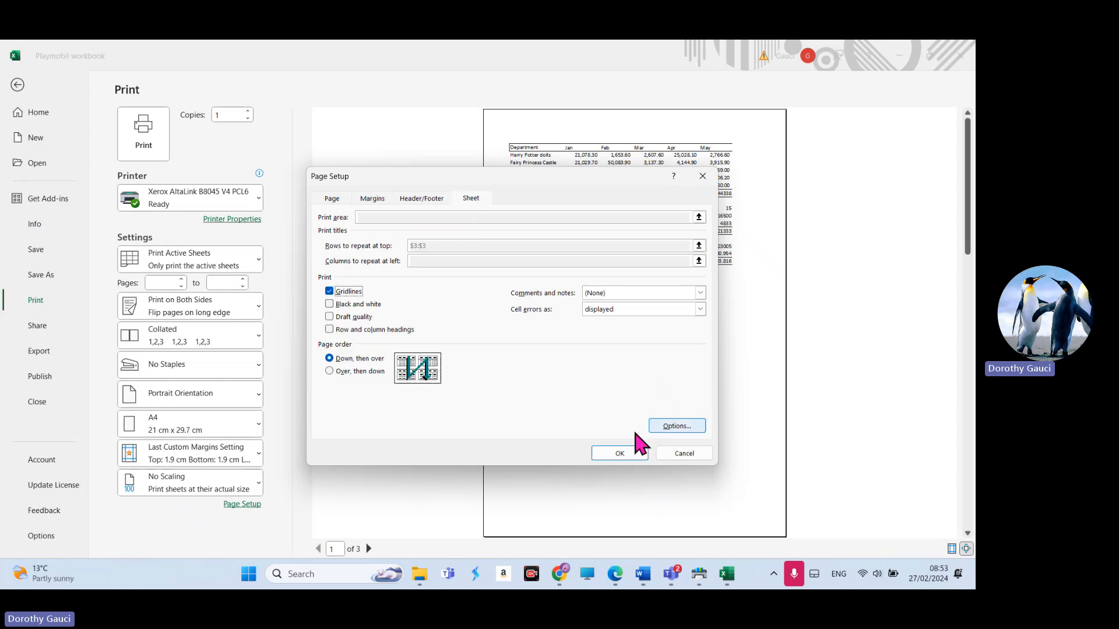
click(627, 455)
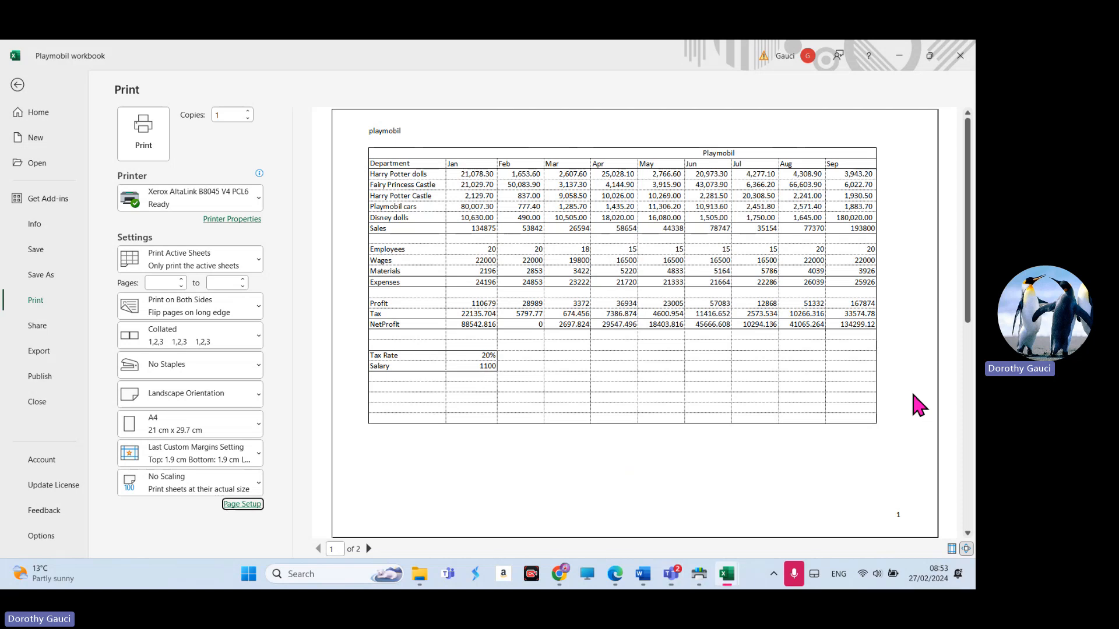
click(838, 478)
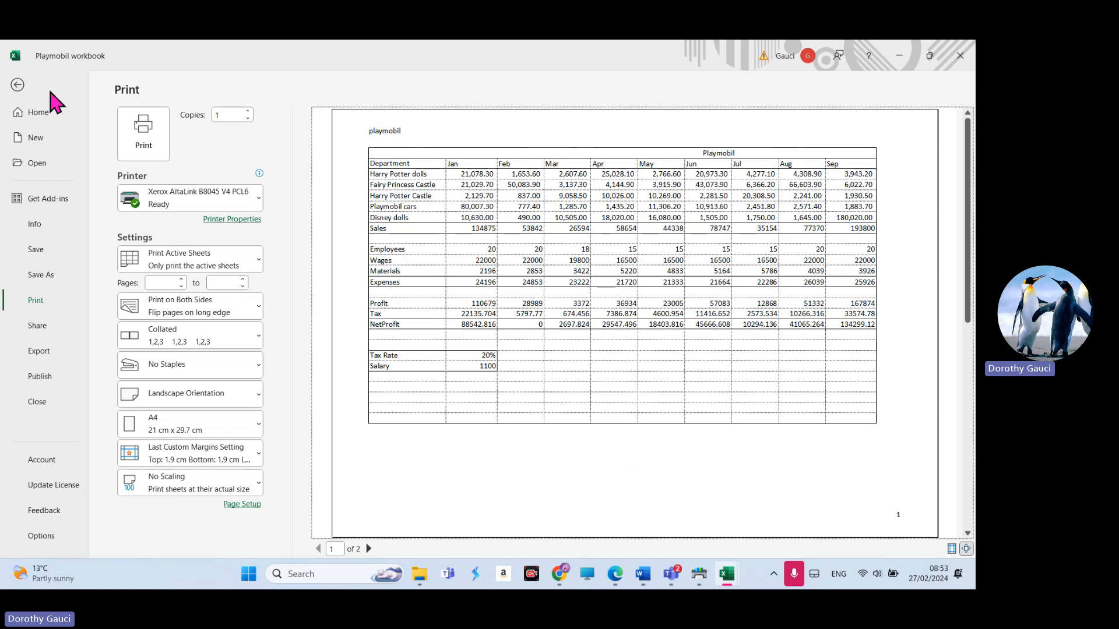
click(18, 85)
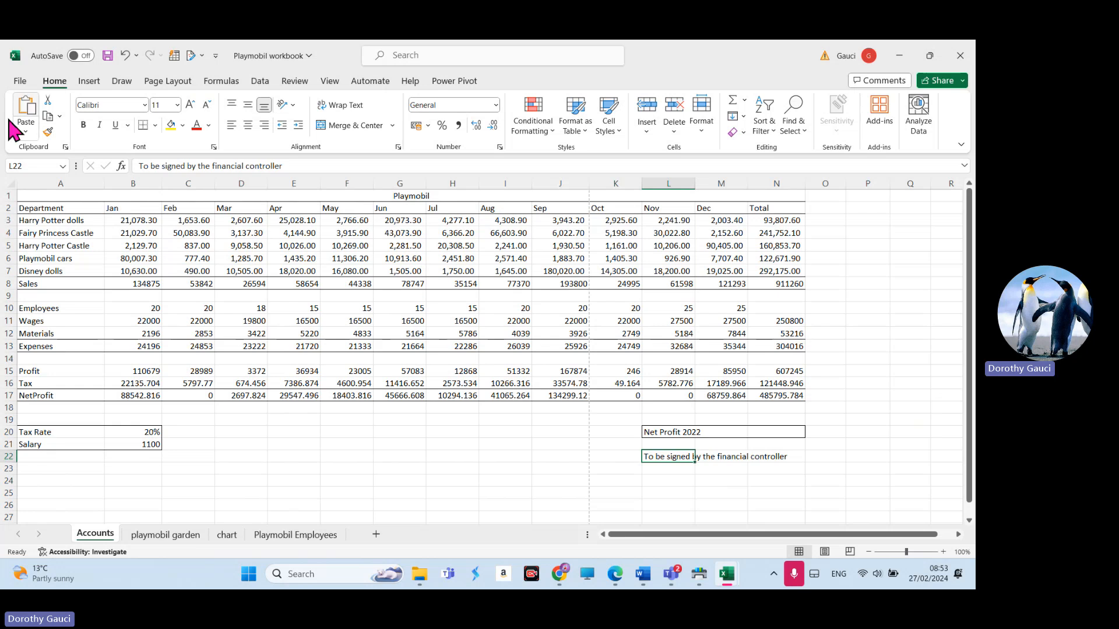
Step: On the chart sheet, insert a 2-D clustered column chart from A1:M3 and enlarge it to the left and downward
click(227, 535)
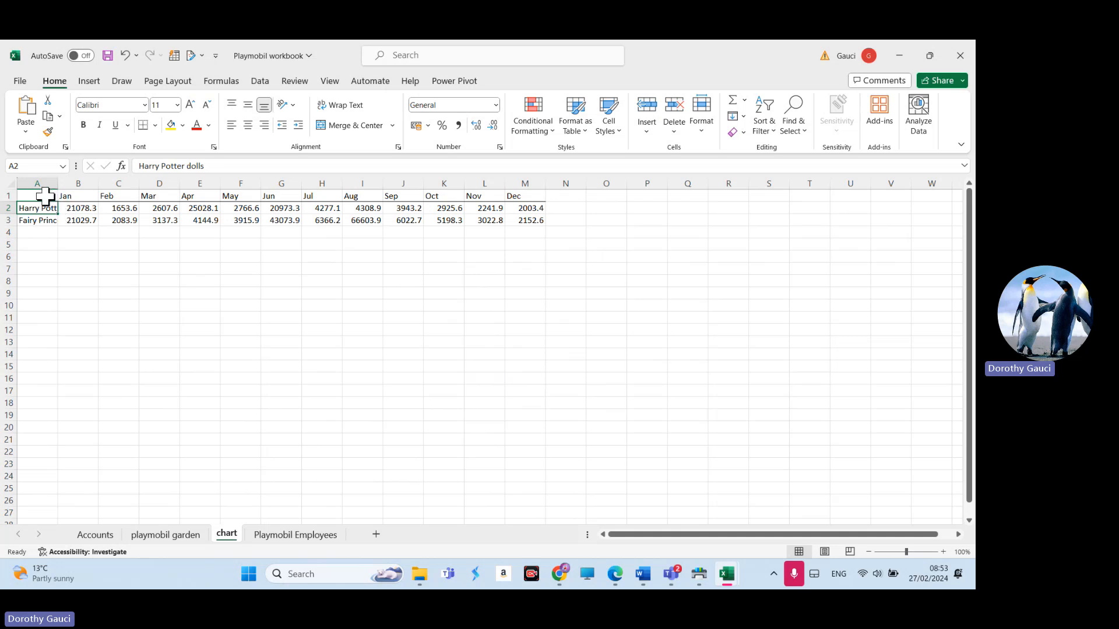
drag(44, 192, 510, 220)
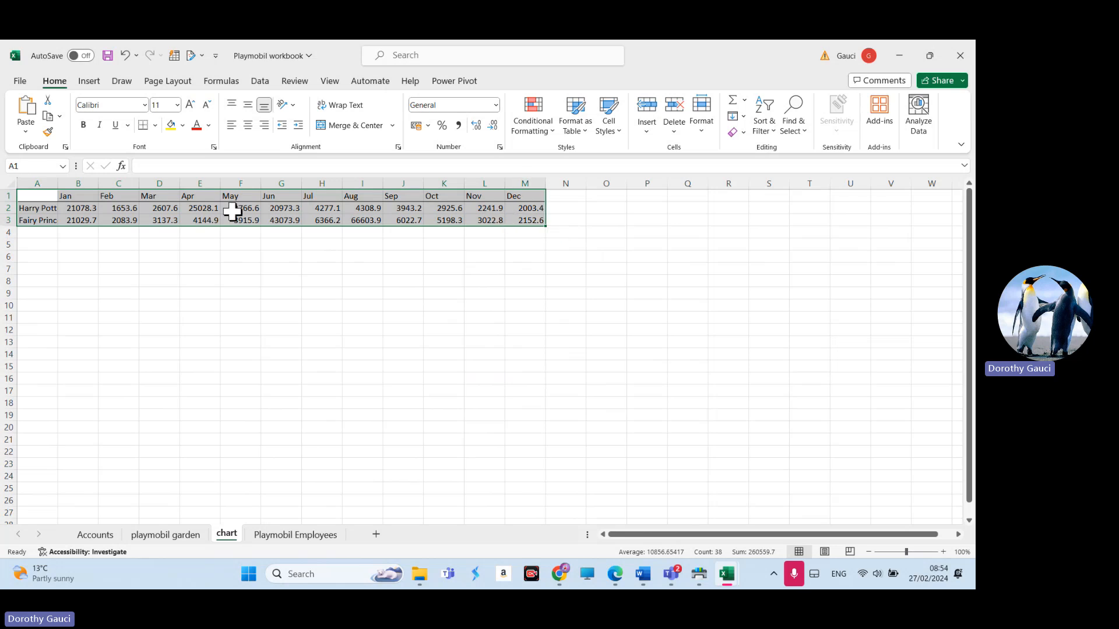
click(89, 82)
click(373, 101)
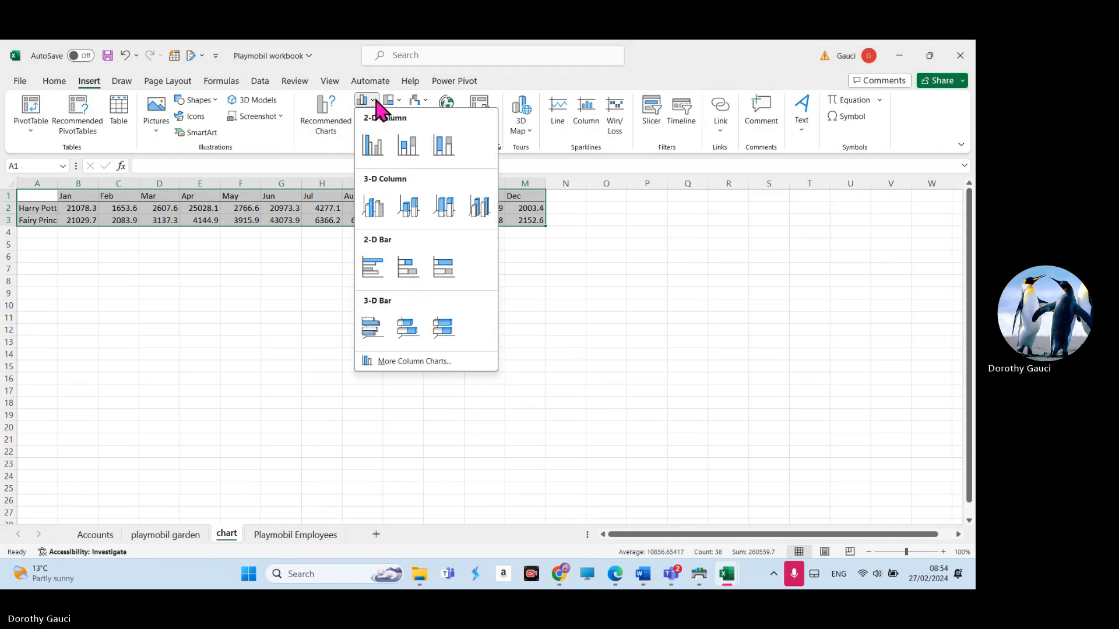
click(373, 146)
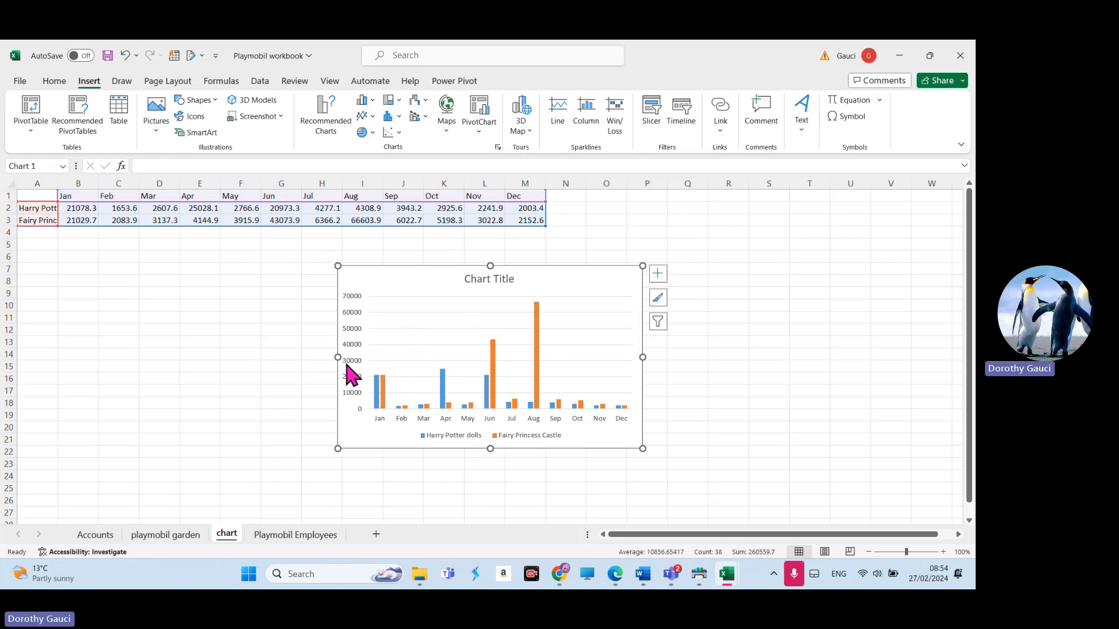
drag(338, 358, 309, 357)
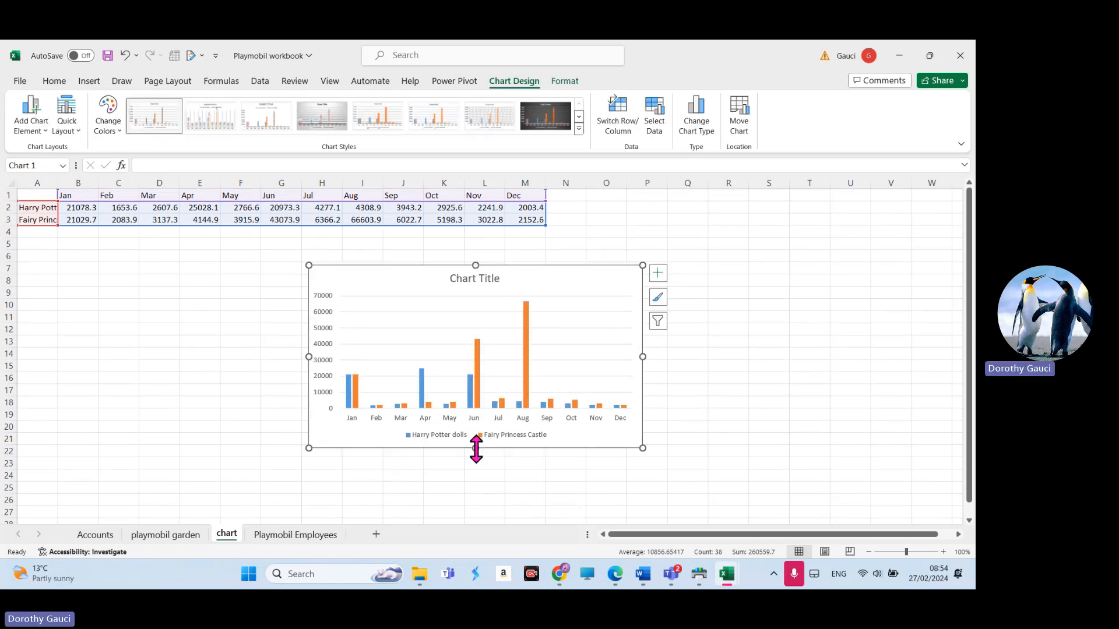
drag(476, 449, 479, 493)
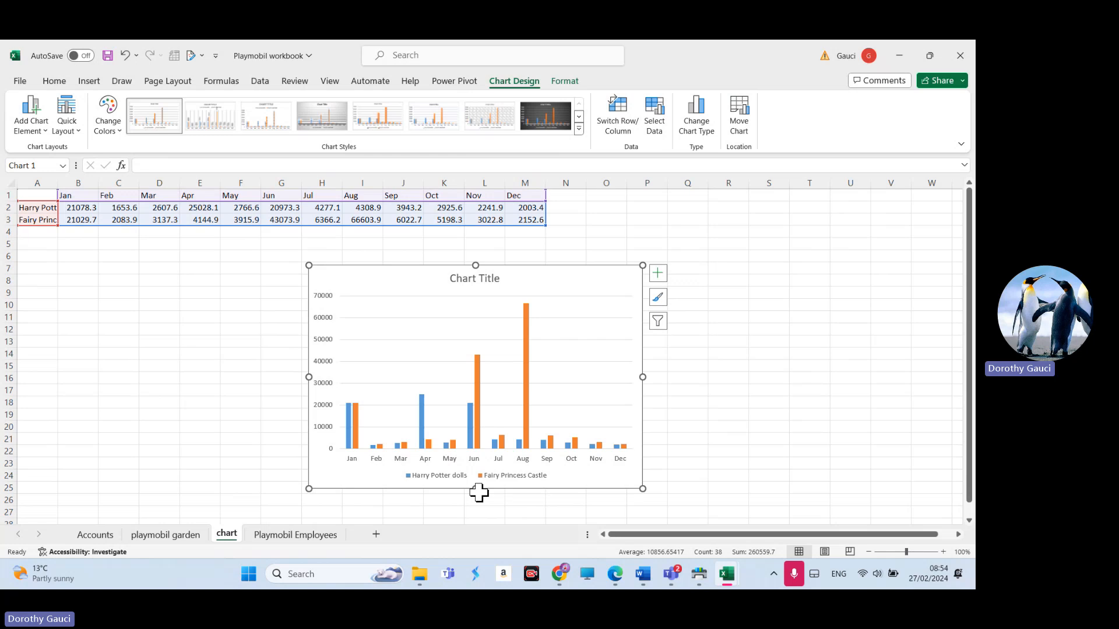
Step: Replace the chart's placeholder title with "Product Comparision"
click(481, 278)
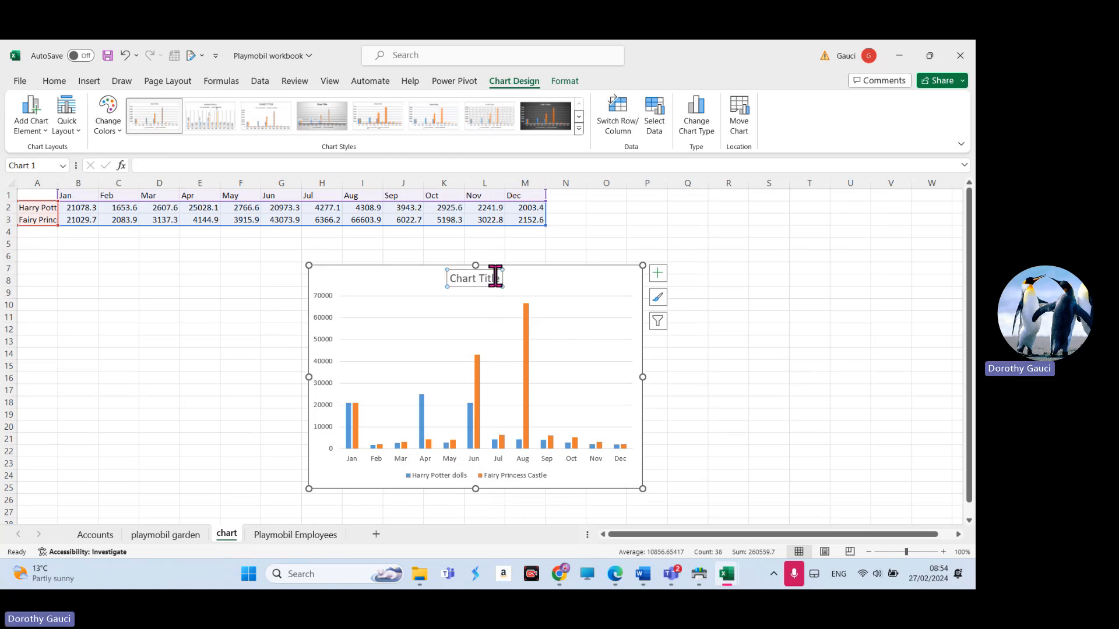
click(499, 278)
key(BackSpace)
key(BackSpace)
key(BackSpace)
key(BackSpace)
key(BackSpace)
key(BackSpace)
key(BackSpace)
key(BackSpace)
key(BackSpace)
key(BackSpace)
key(BackSpace)
text(Product)
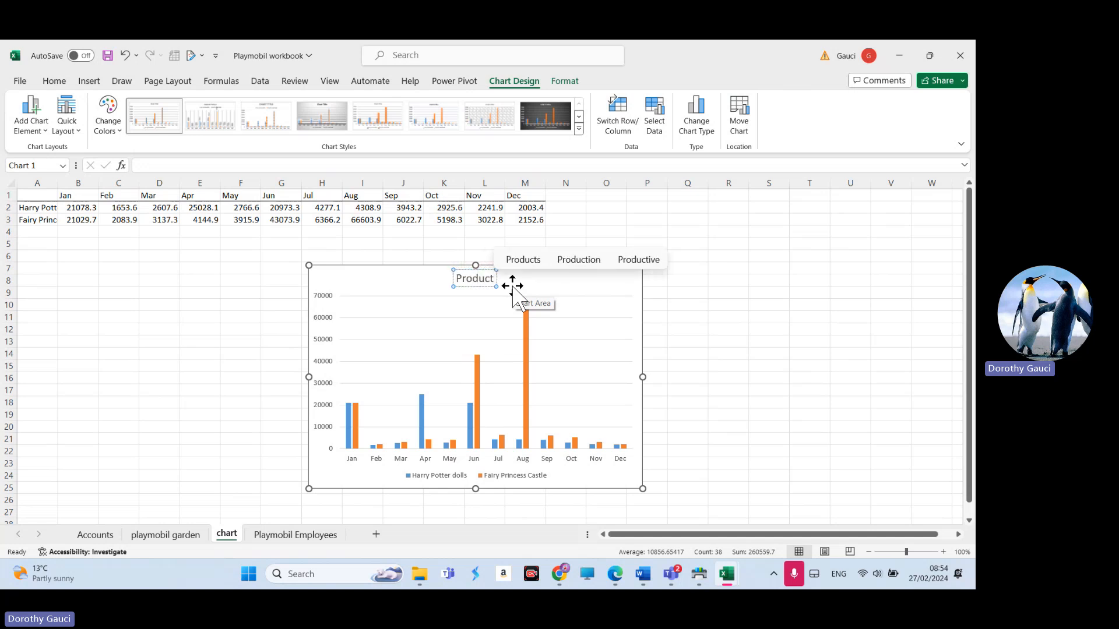
text( Com)
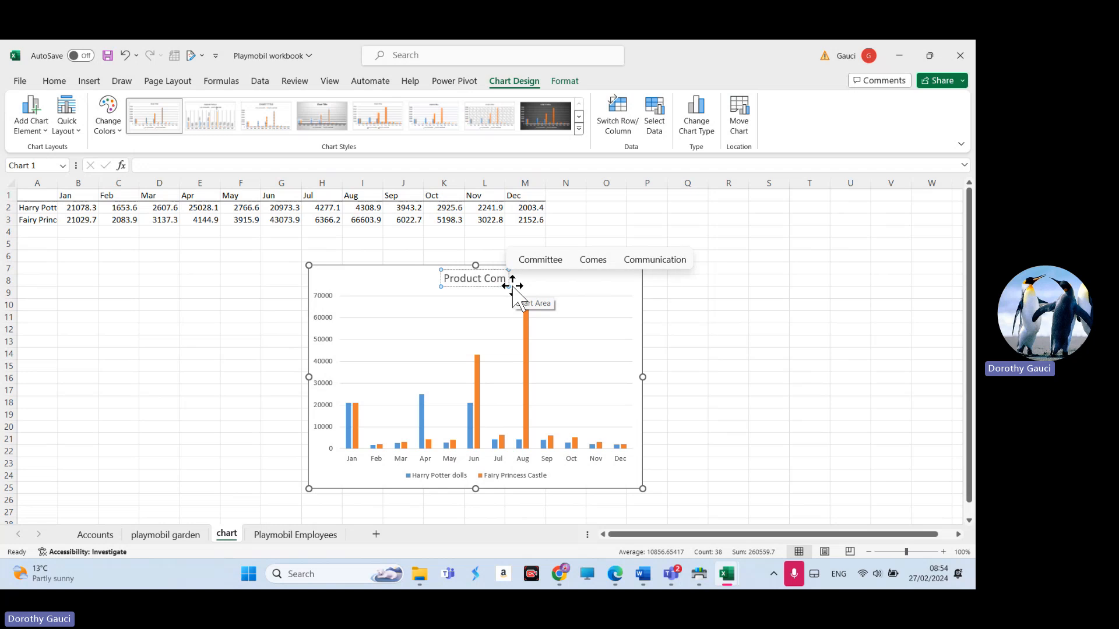
text(parison)
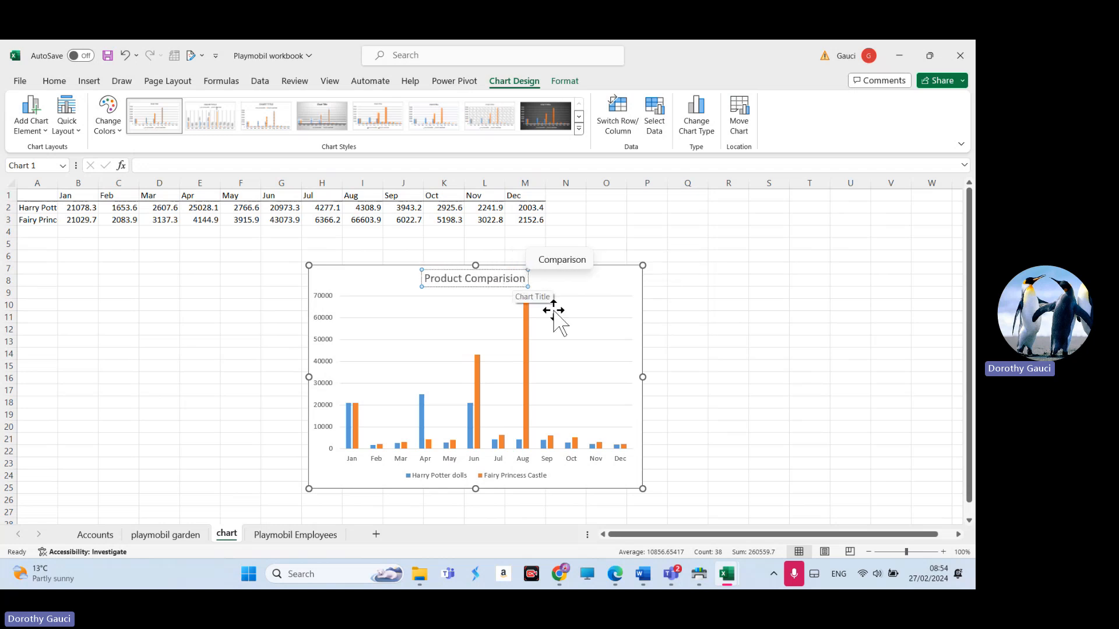
click(571, 300)
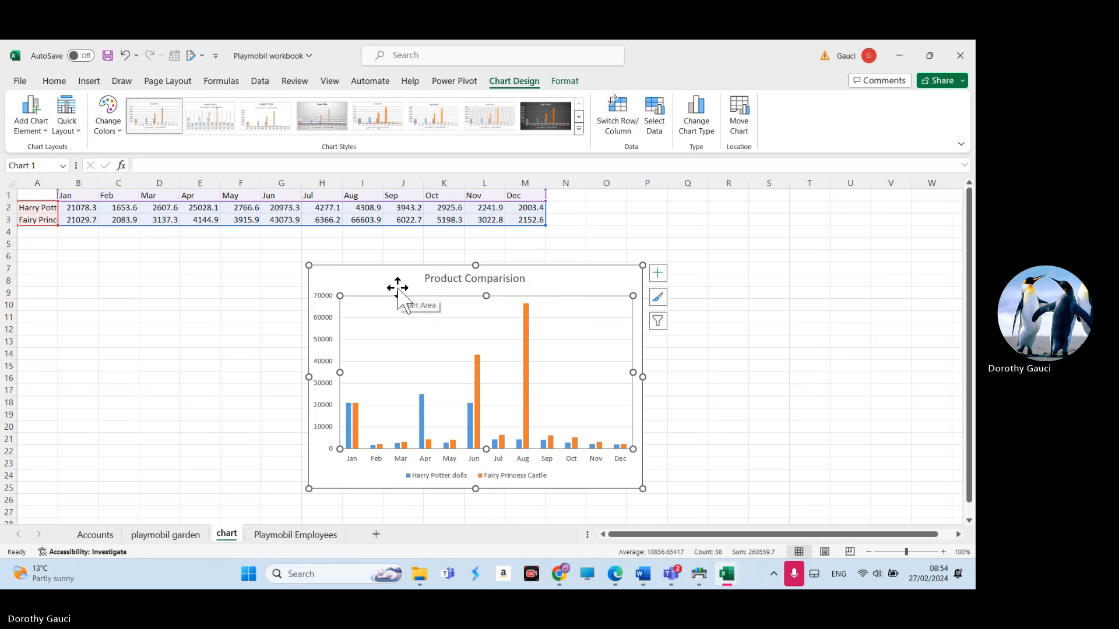
Step: Change the font colour of the chart title "Product Comparision" to the theme's orange
click(446, 279)
click(464, 279)
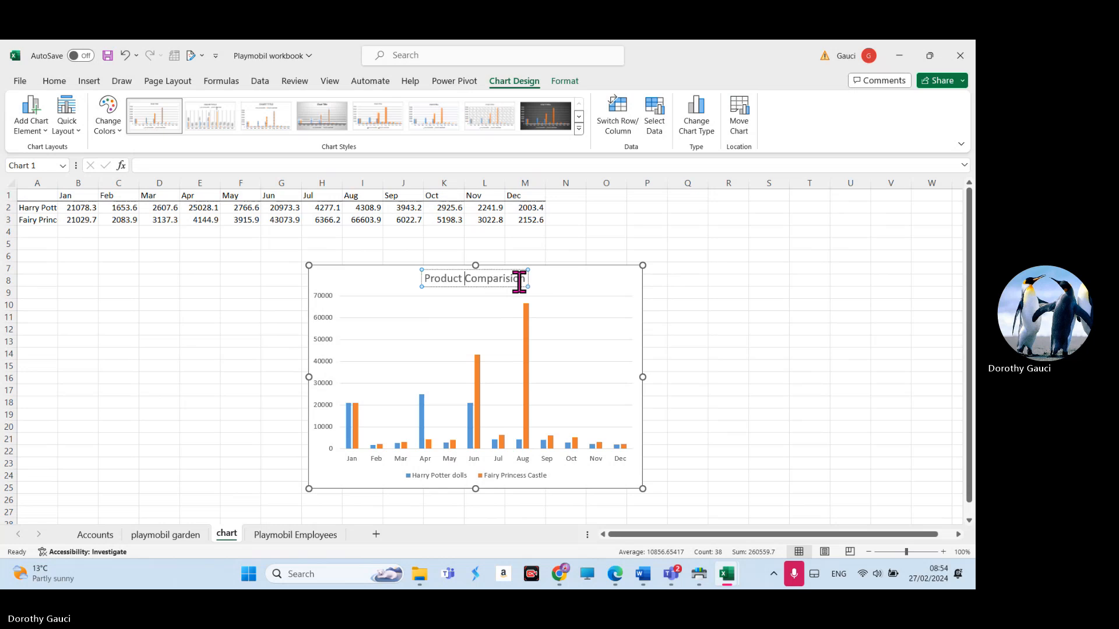
drag(526, 279, 442, 282)
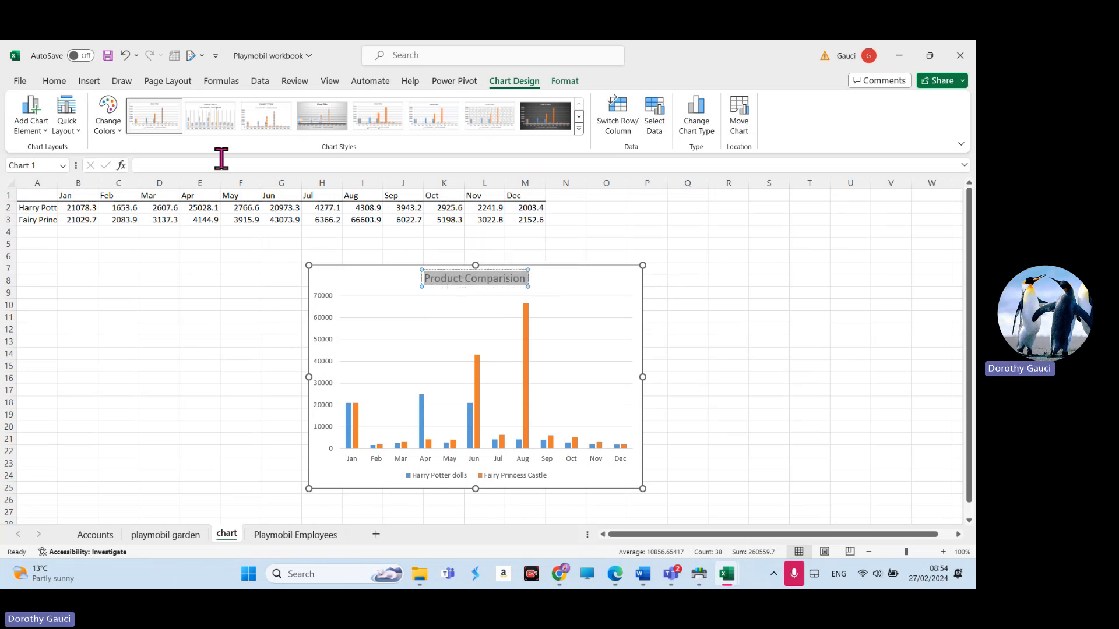
click(60, 85)
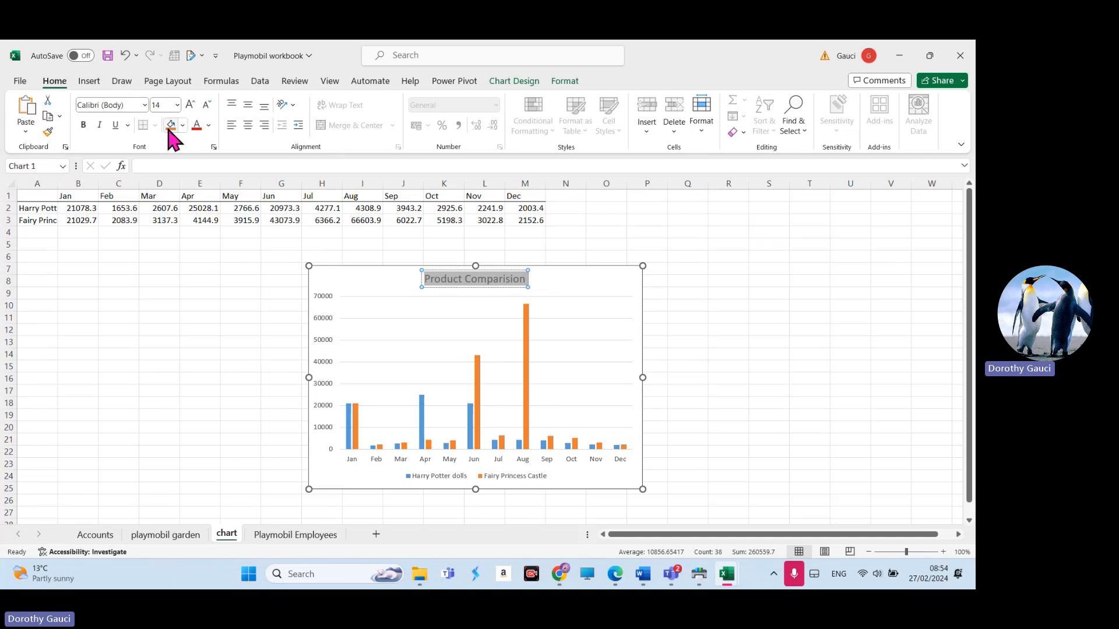
click(208, 126)
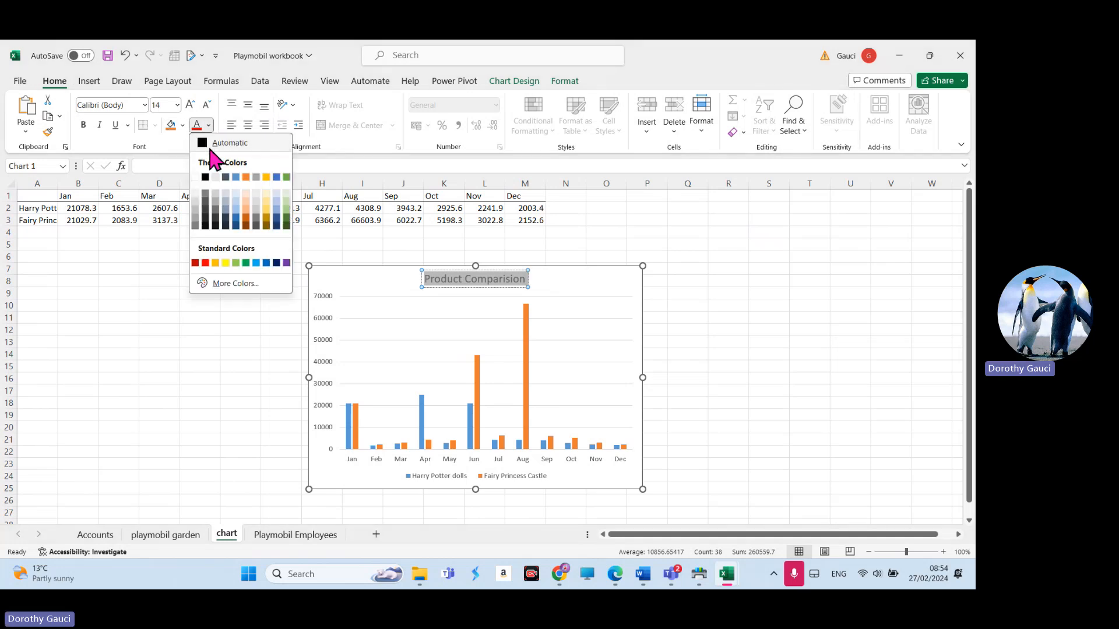
click(245, 178)
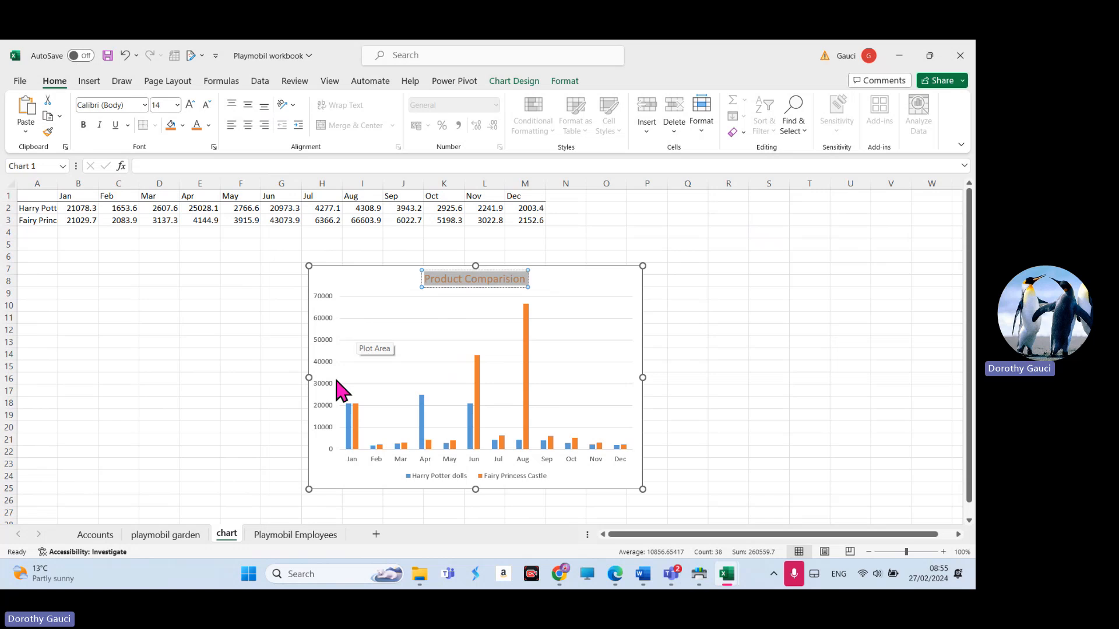
click(424, 331)
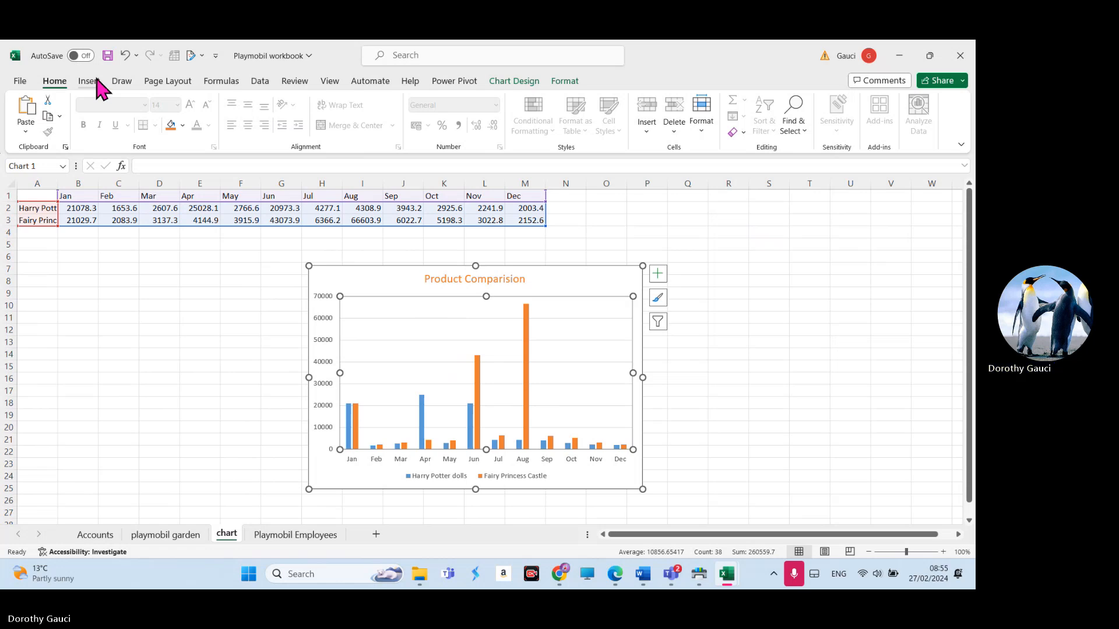
click(330, 82)
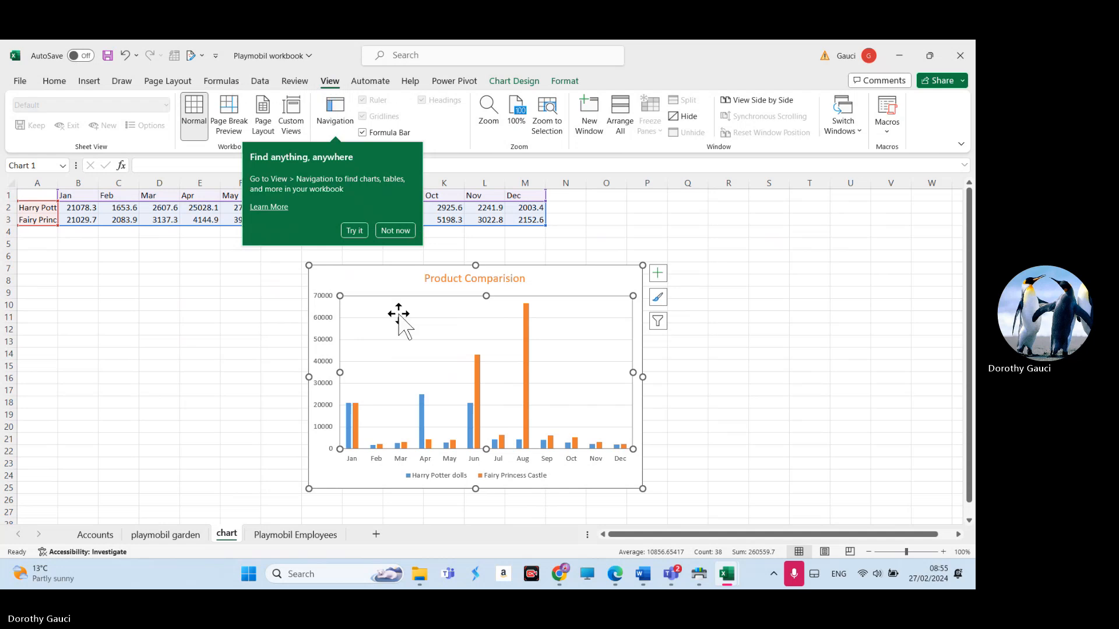
click(408, 230)
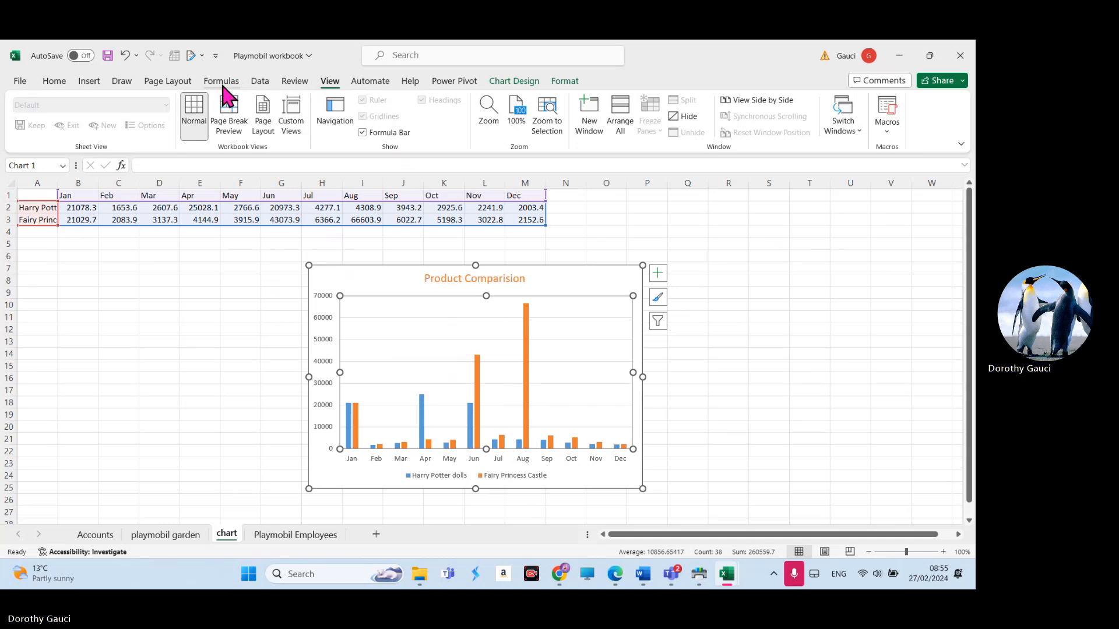
click(349, 290)
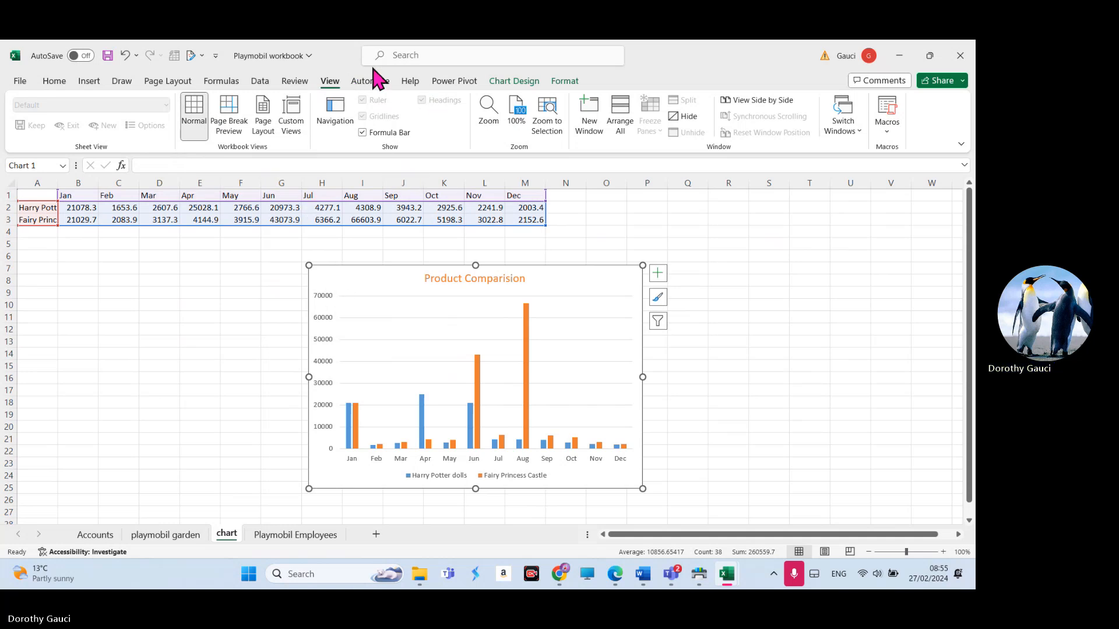
Step: Add data labels in the Center position to the chart's columns
click(506, 81)
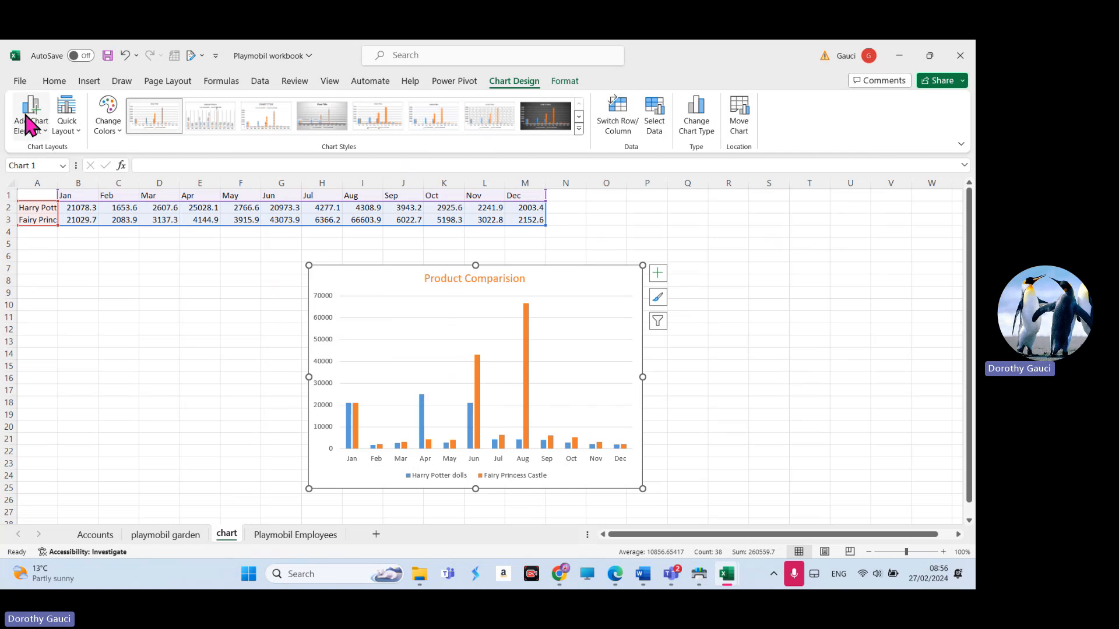
click(26, 119)
mouse_move(43, 191)
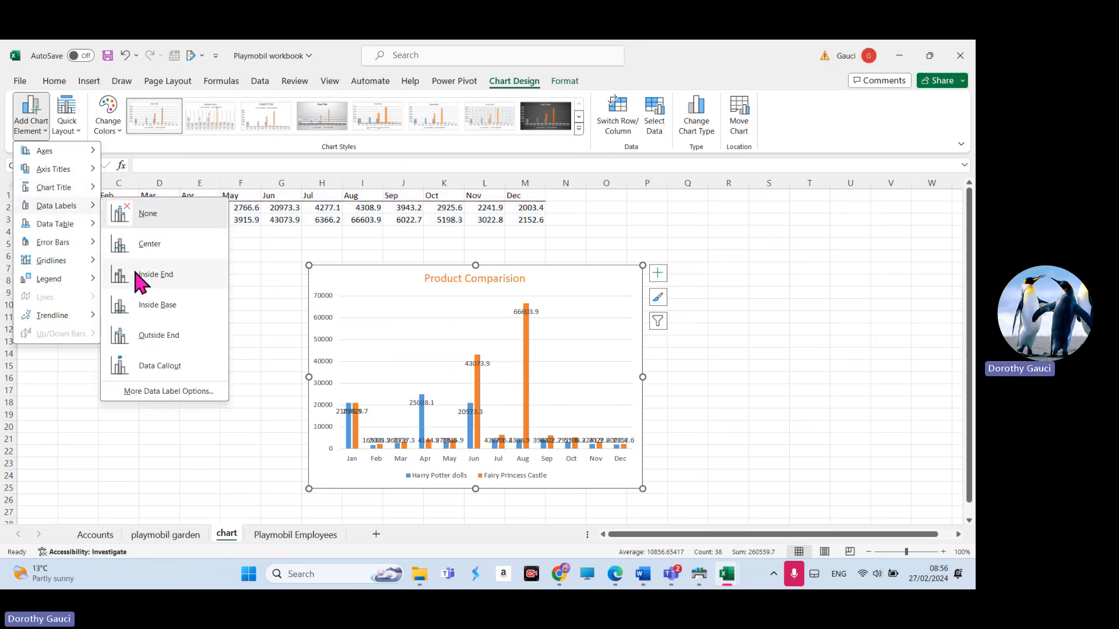
click(140, 246)
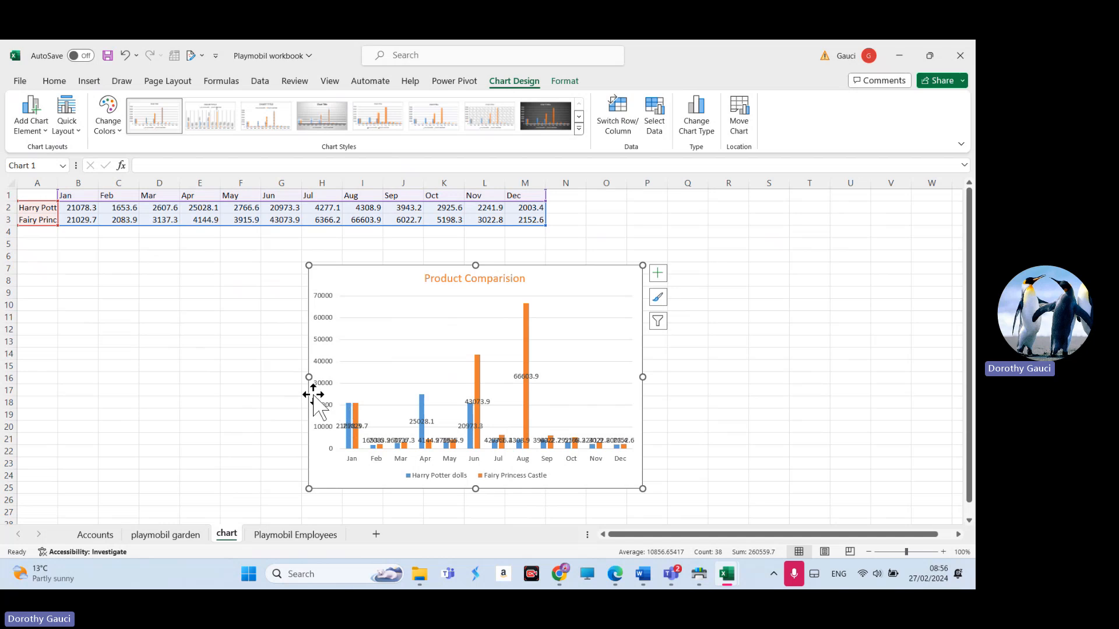
Step: Enlarge the chart by extending its left, bottom and right edges outward
drag(308, 377, 251, 378)
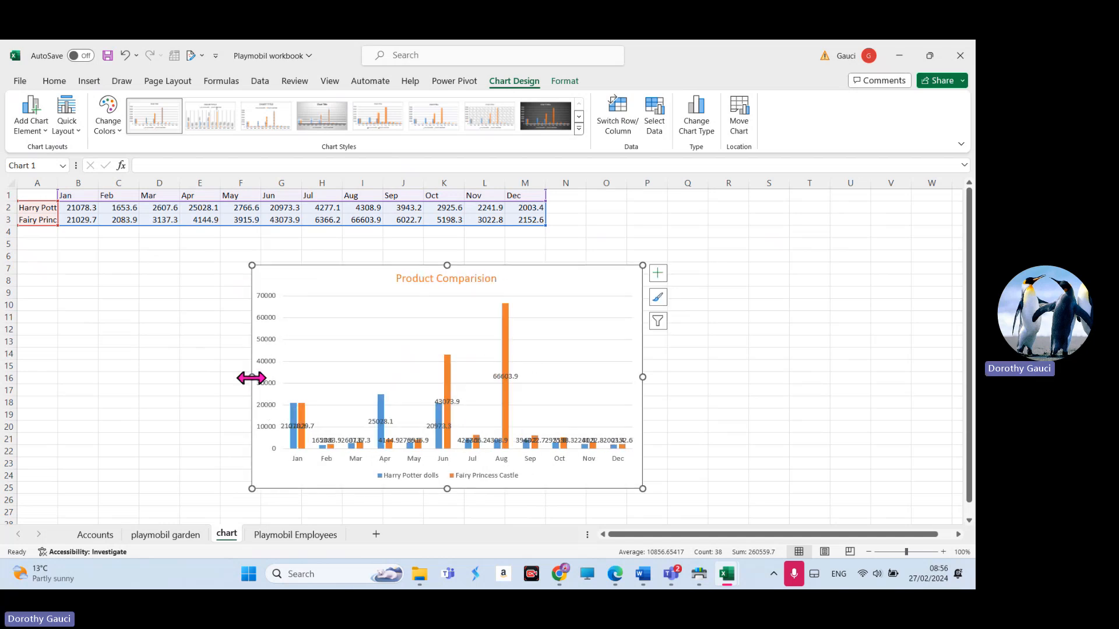
drag(447, 493, 455, 547)
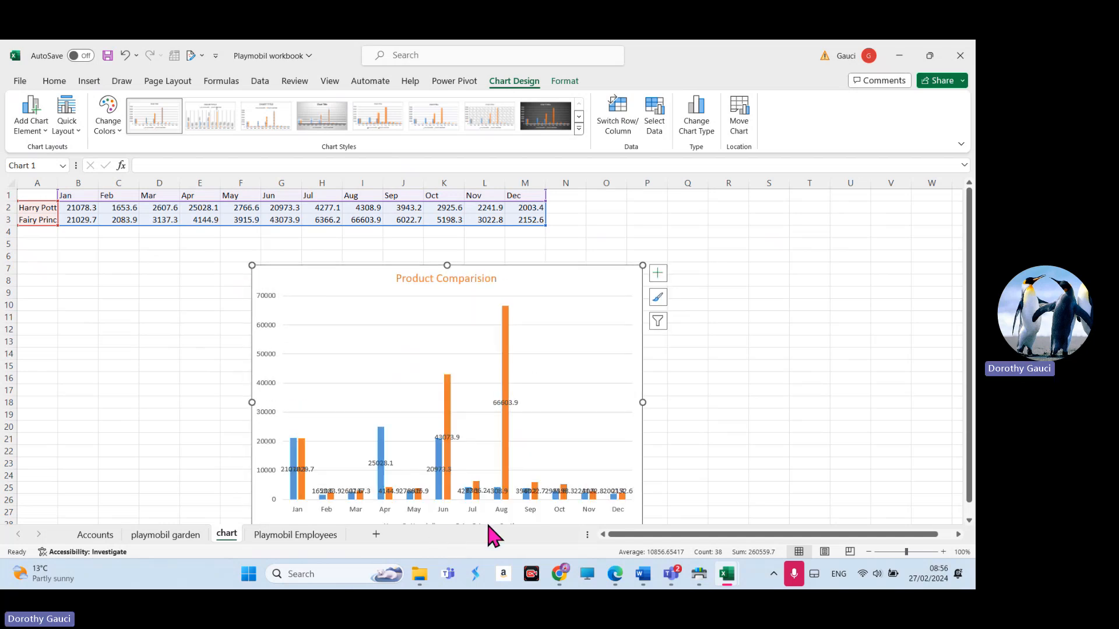
drag(643, 403, 719, 418)
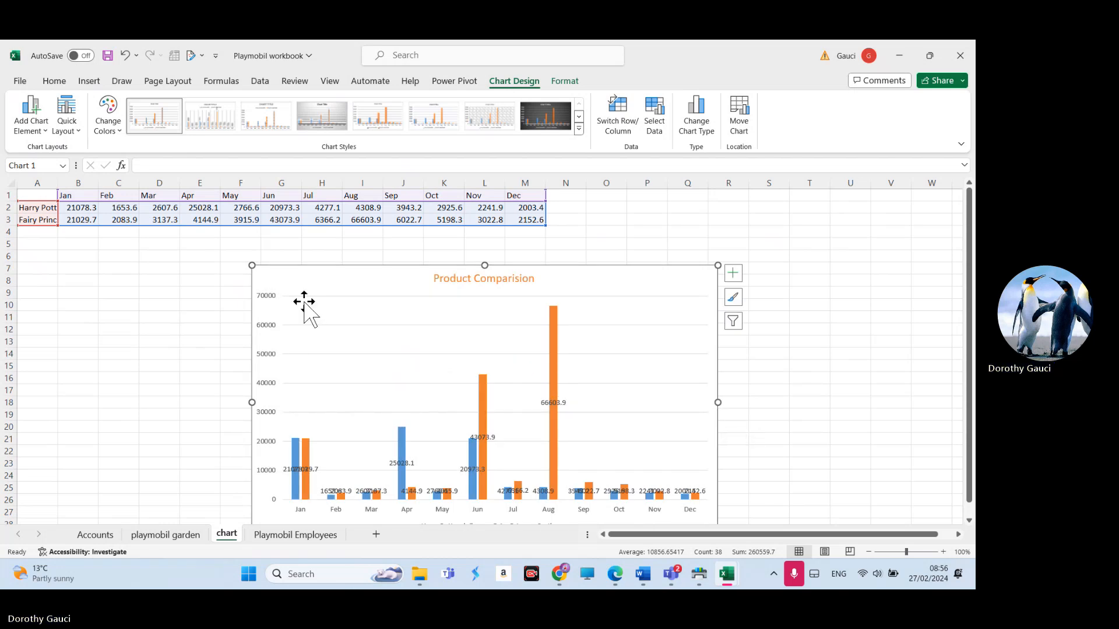
Step: Format the chart area with a solid fill in the theme's medium grey
right_click(271, 278)
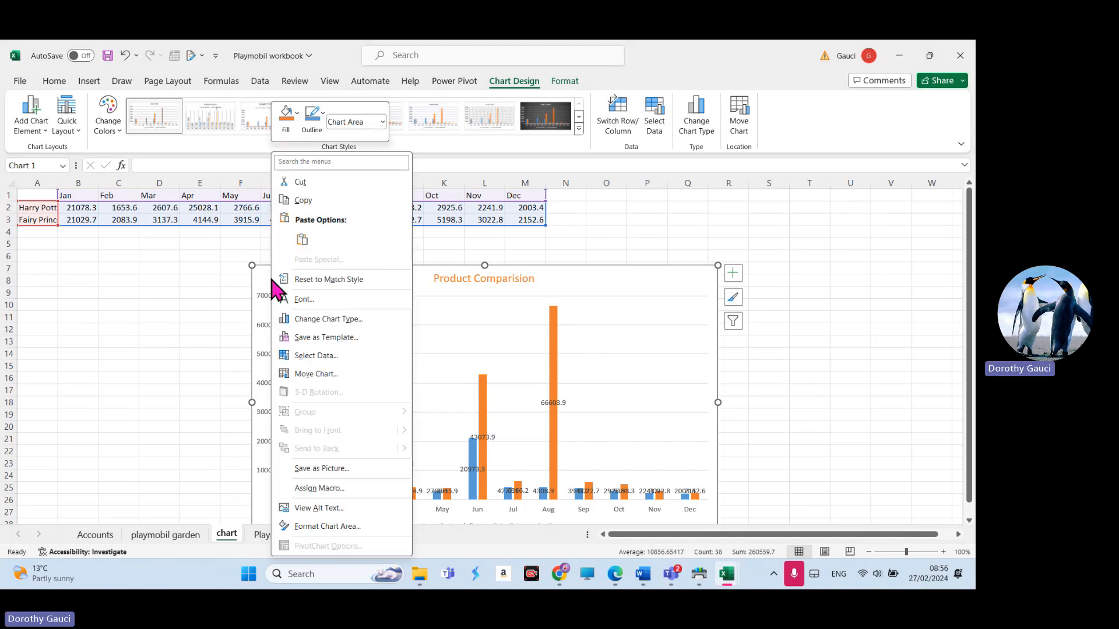
click(319, 528)
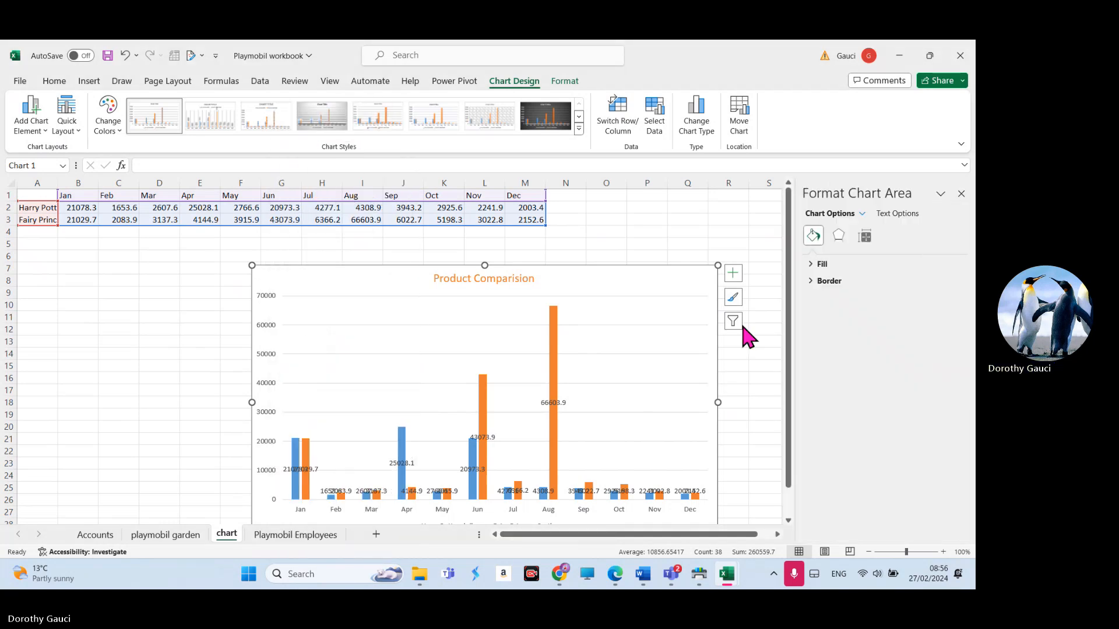
click(821, 264)
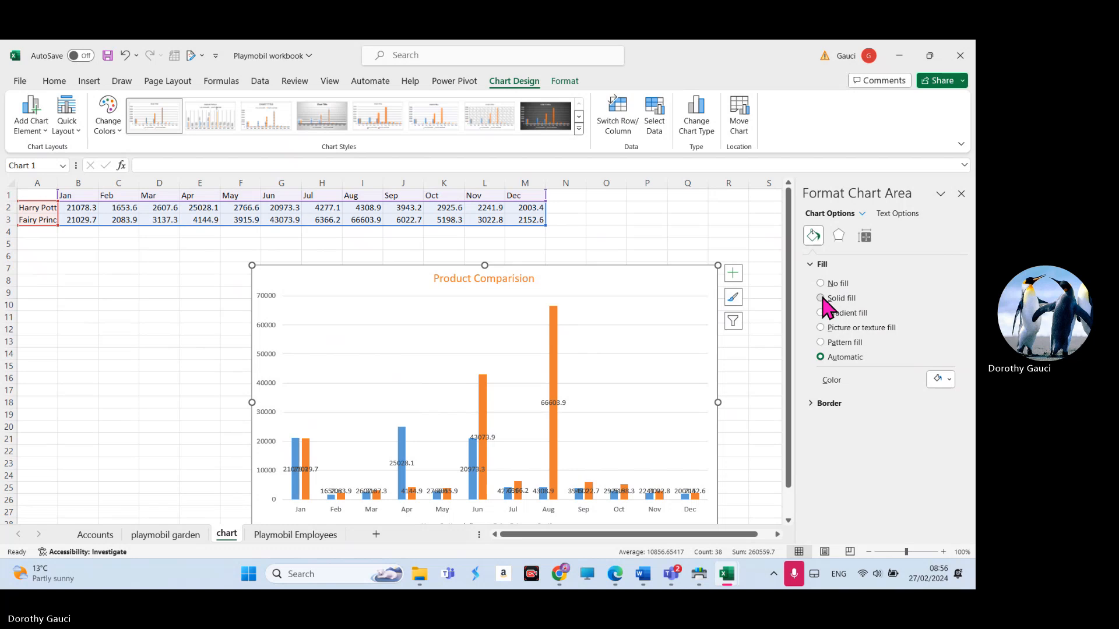
click(821, 298)
click(949, 380)
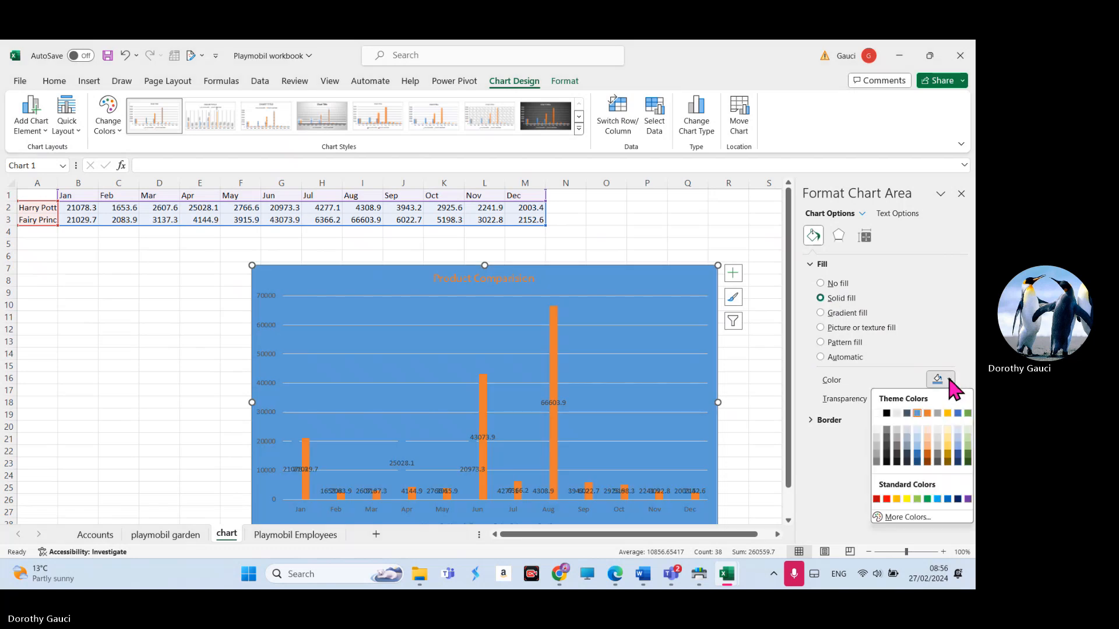
click(938, 414)
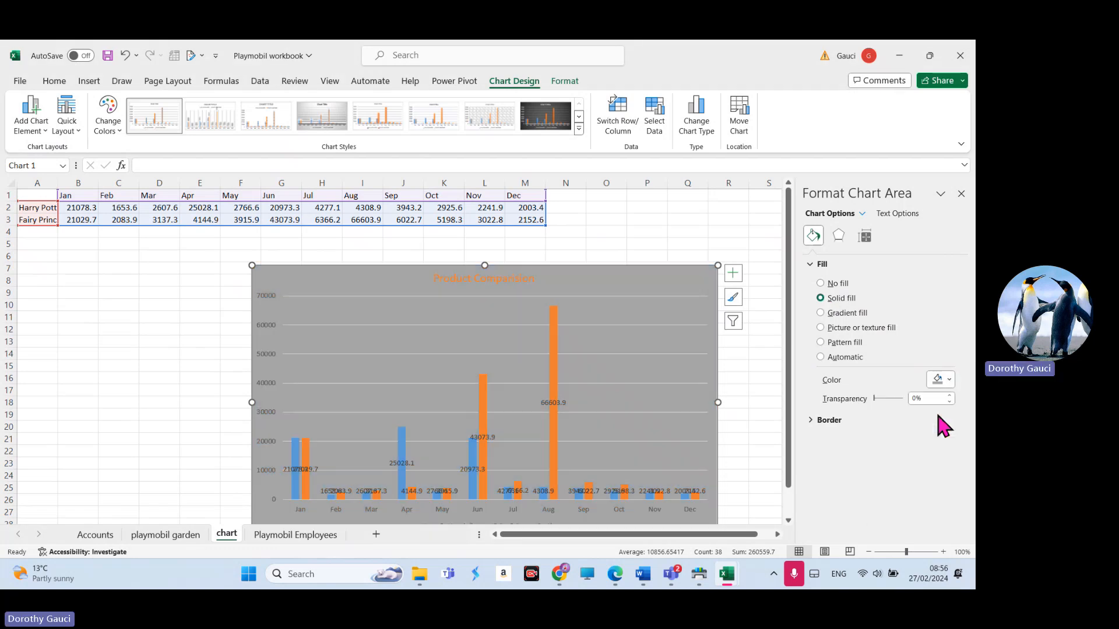
Step: Recolour the Fairy Princess Castle columns with a dark gold theme fill
click(554, 431)
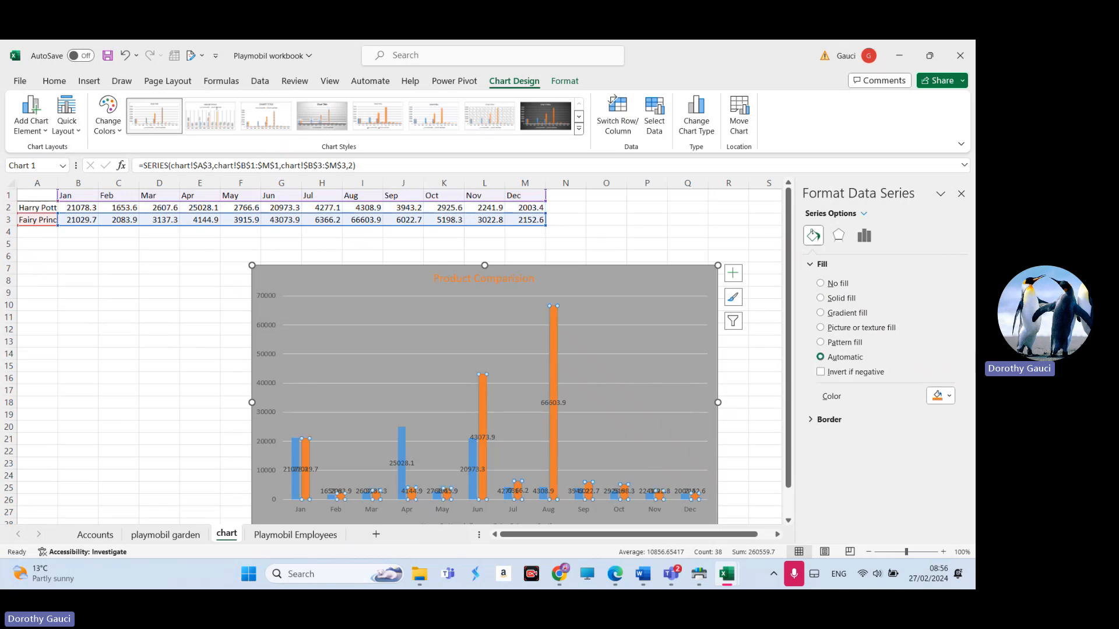
click(949, 395)
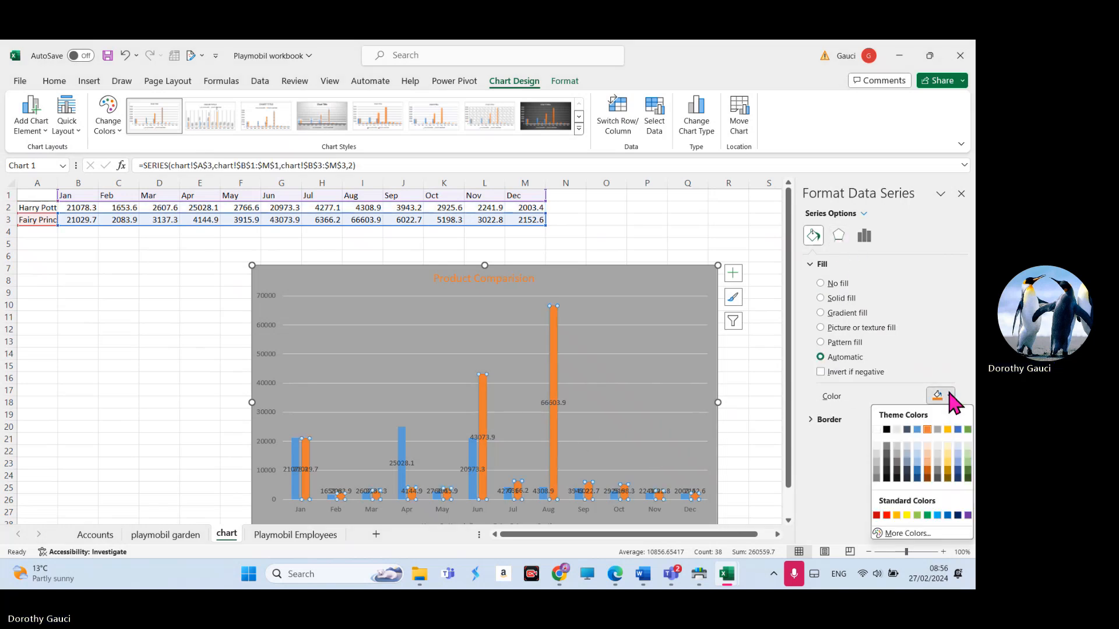
click(948, 469)
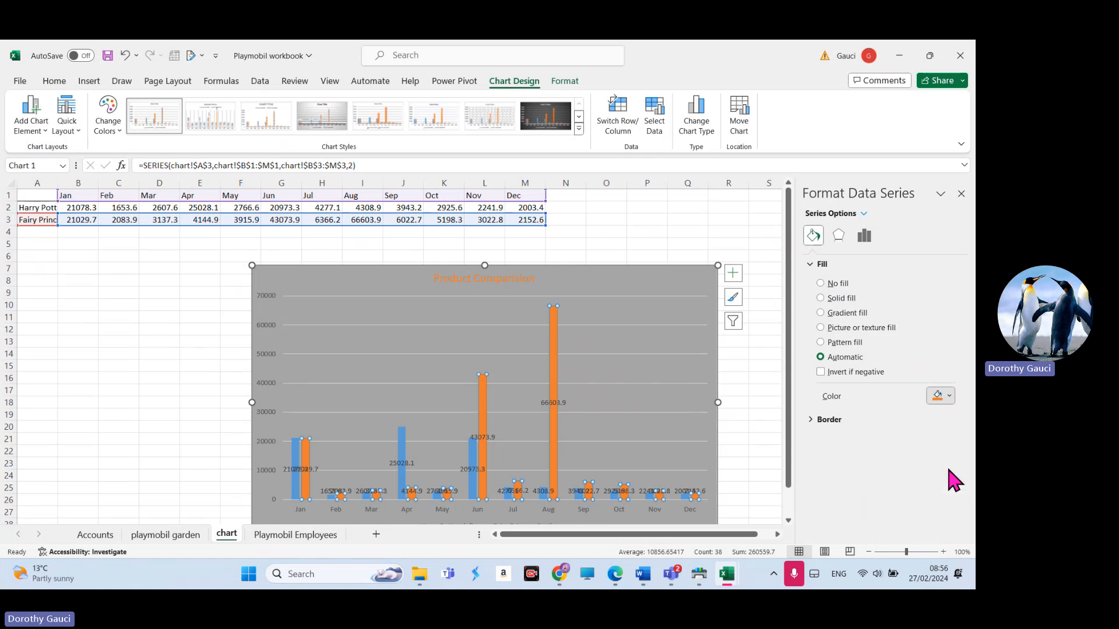
Step: Recolour the Harry Potter dolls columns with a very light green solid fill
click(481, 465)
click(475, 462)
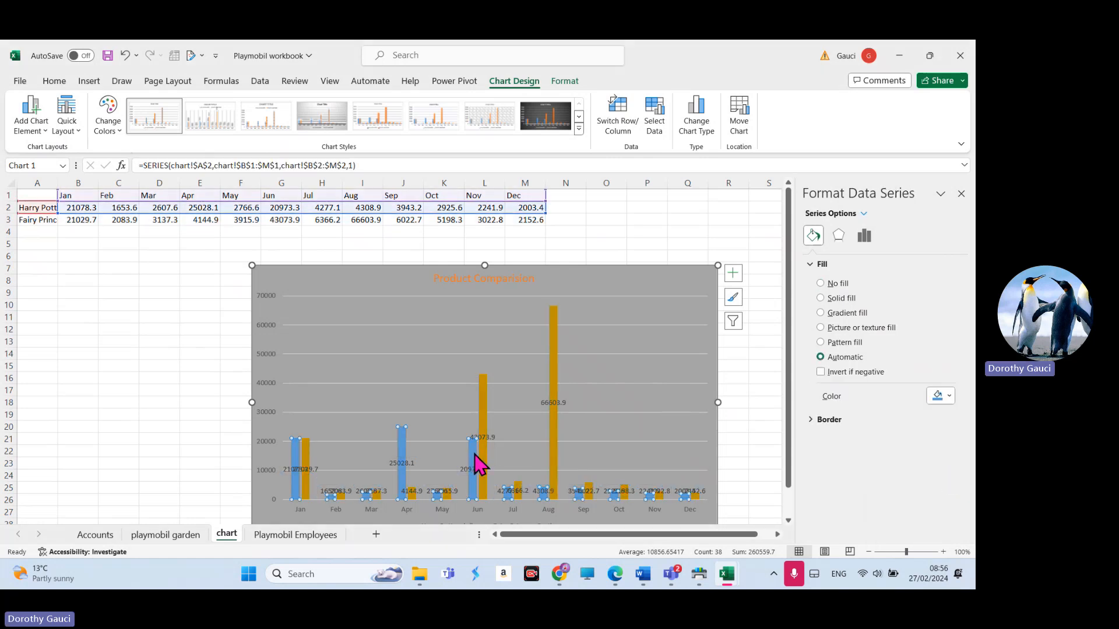
click(949, 395)
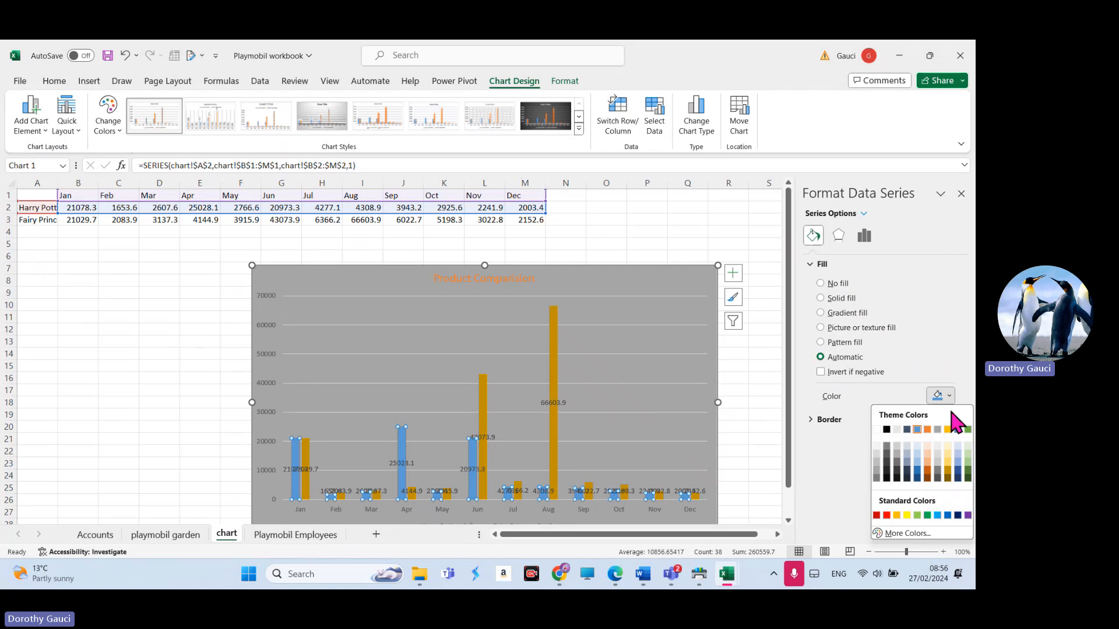
key(Escape)
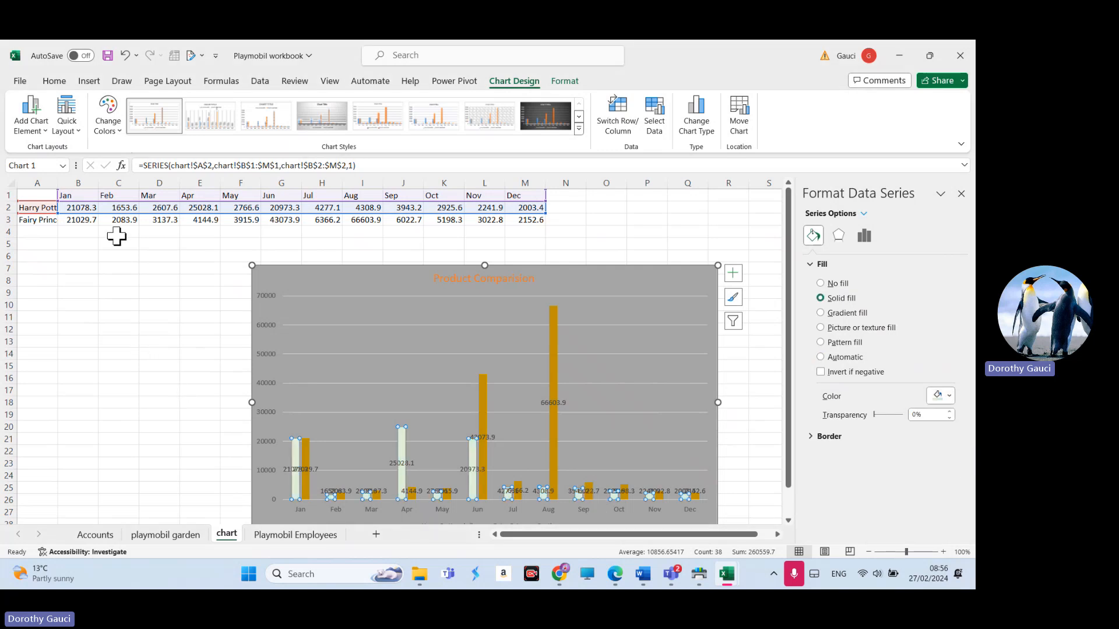
Step: Save a copy of the workbook in the same folder as "Playmobil workbook recording"
click(21, 83)
click(51, 276)
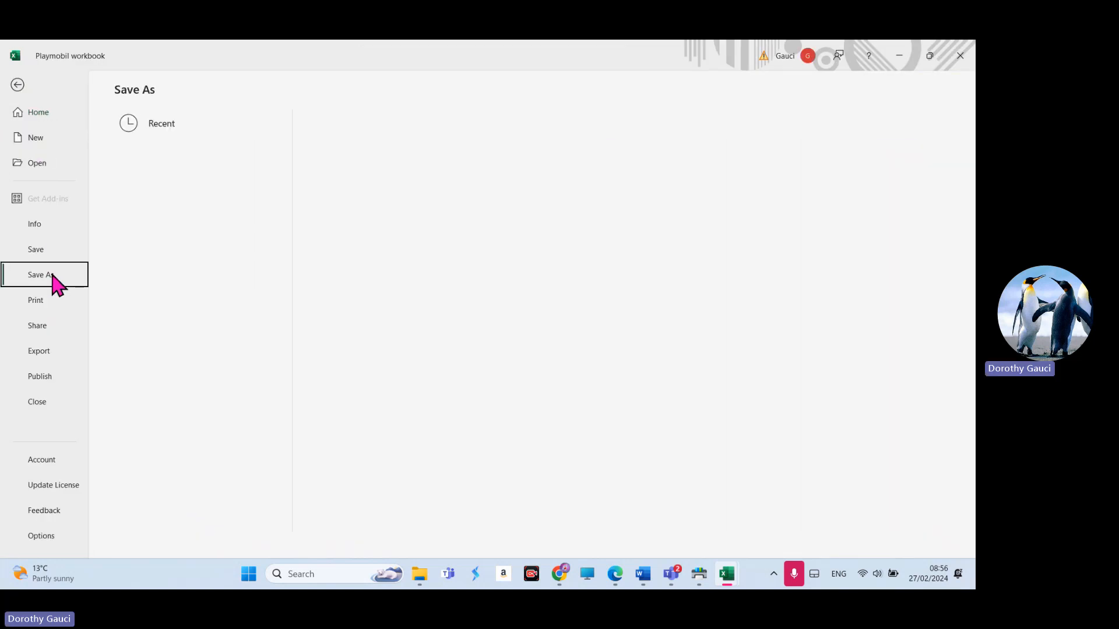
click(402, 134)
click(402, 135)
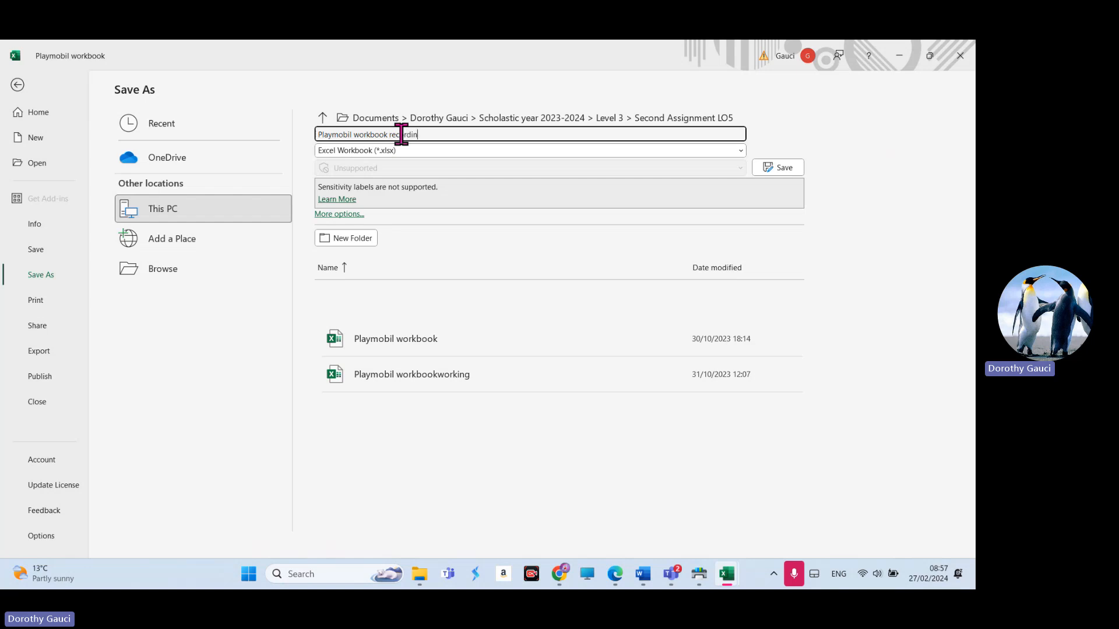
key(Return)
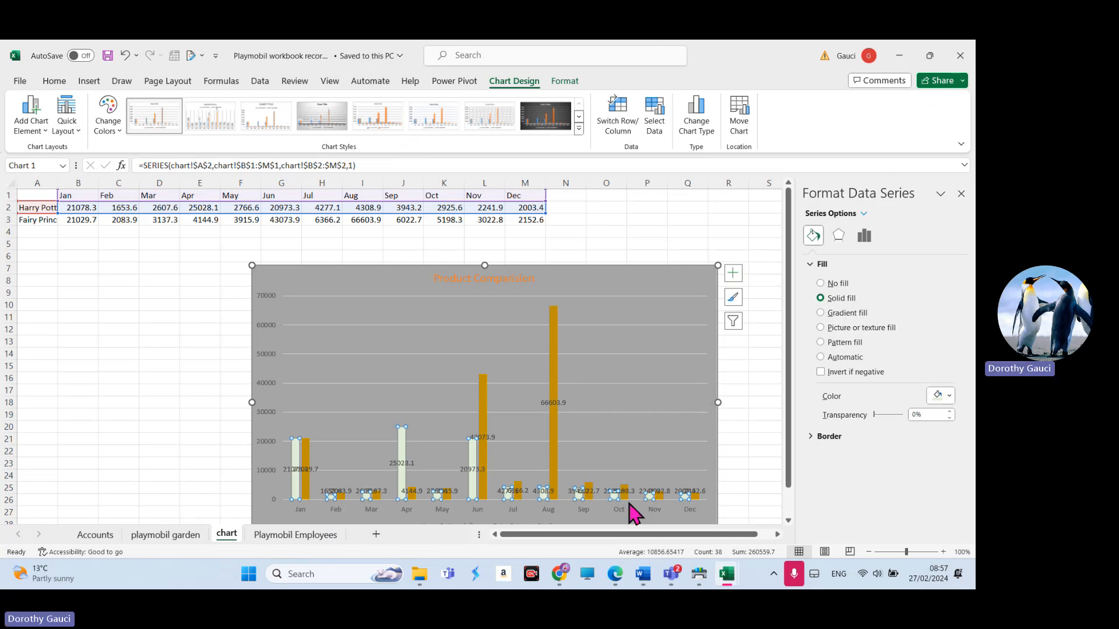
Step: Switch to the Microsoft Teams channel meeting and request to stop its recording
click(670, 576)
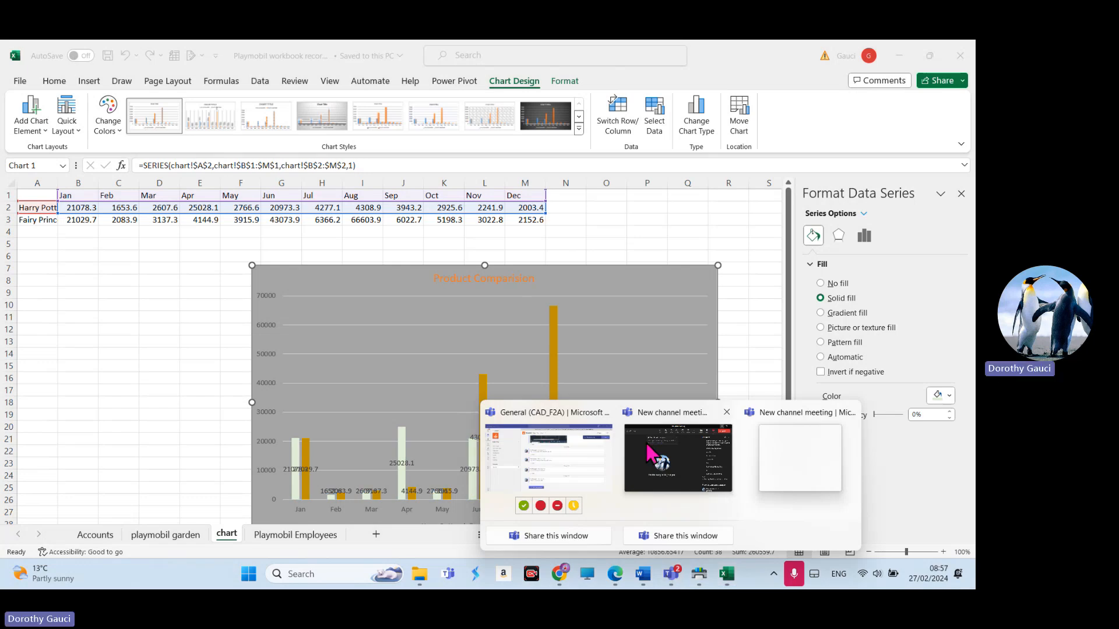
click(644, 475)
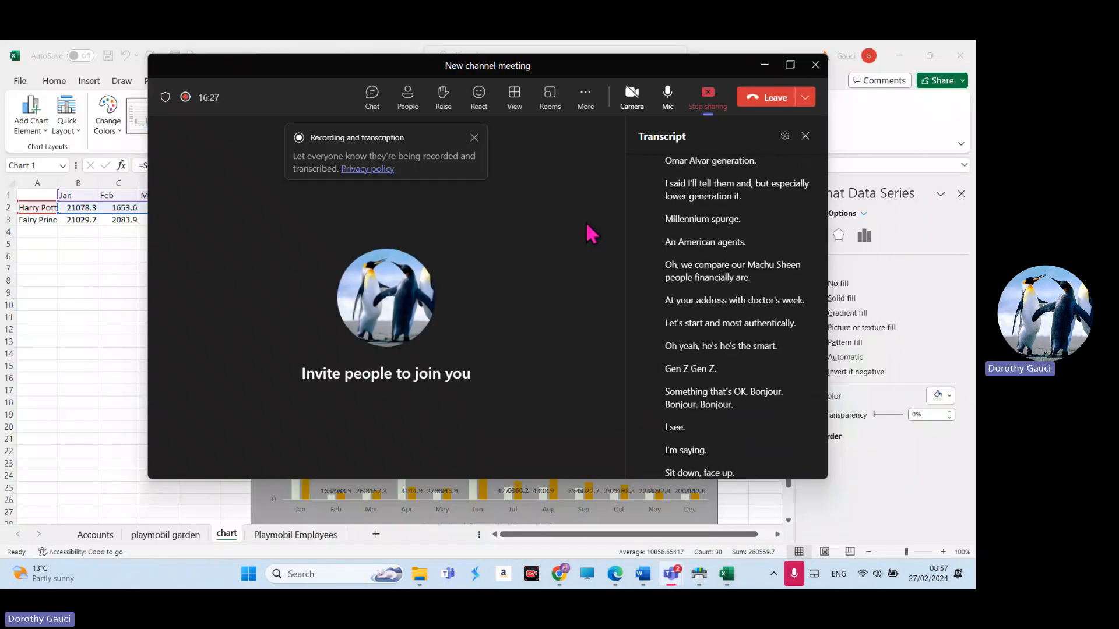
click(589, 98)
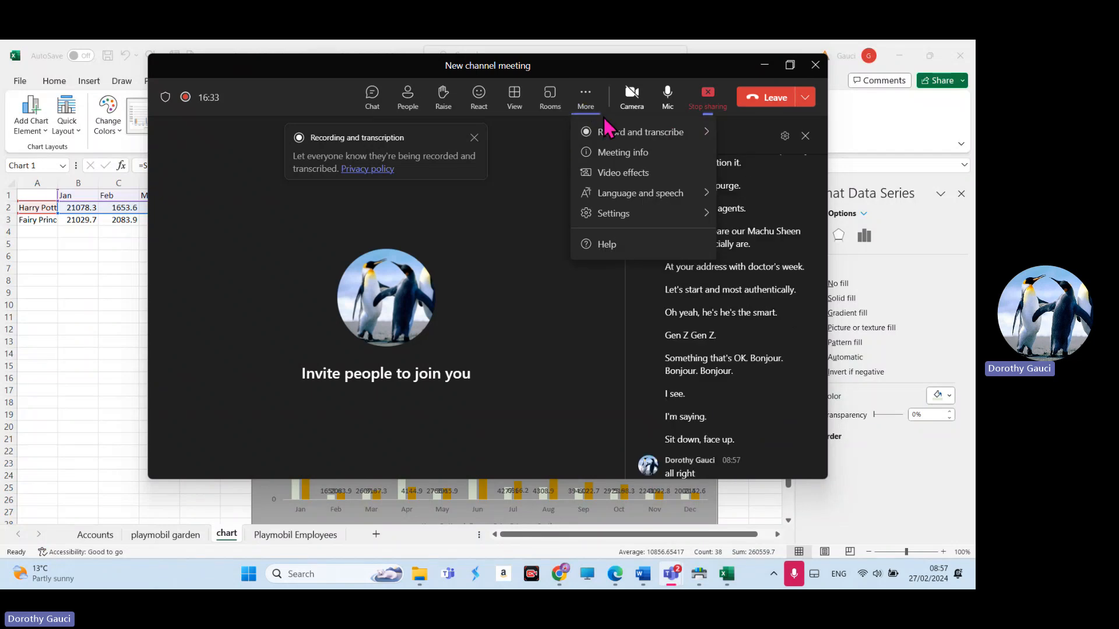
mouse_move(606, 138)
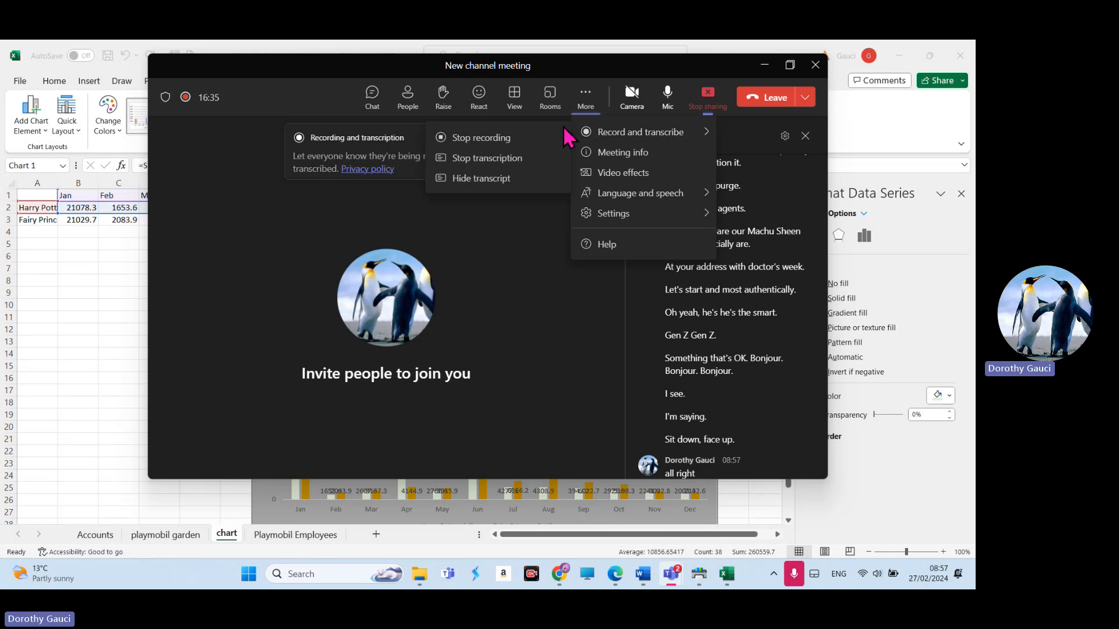
click(525, 140)
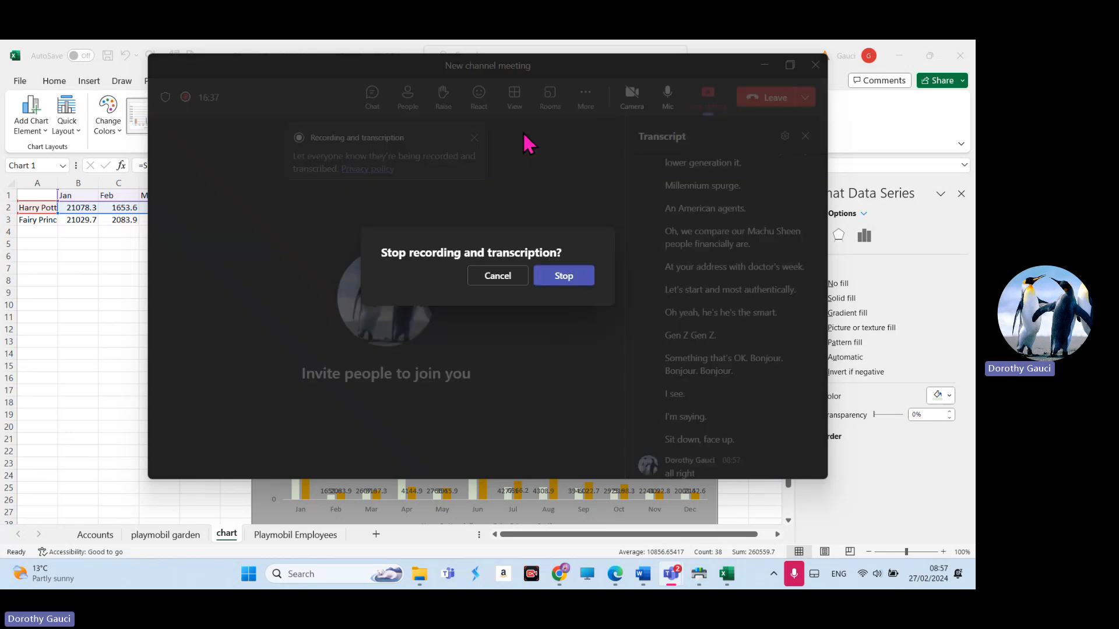